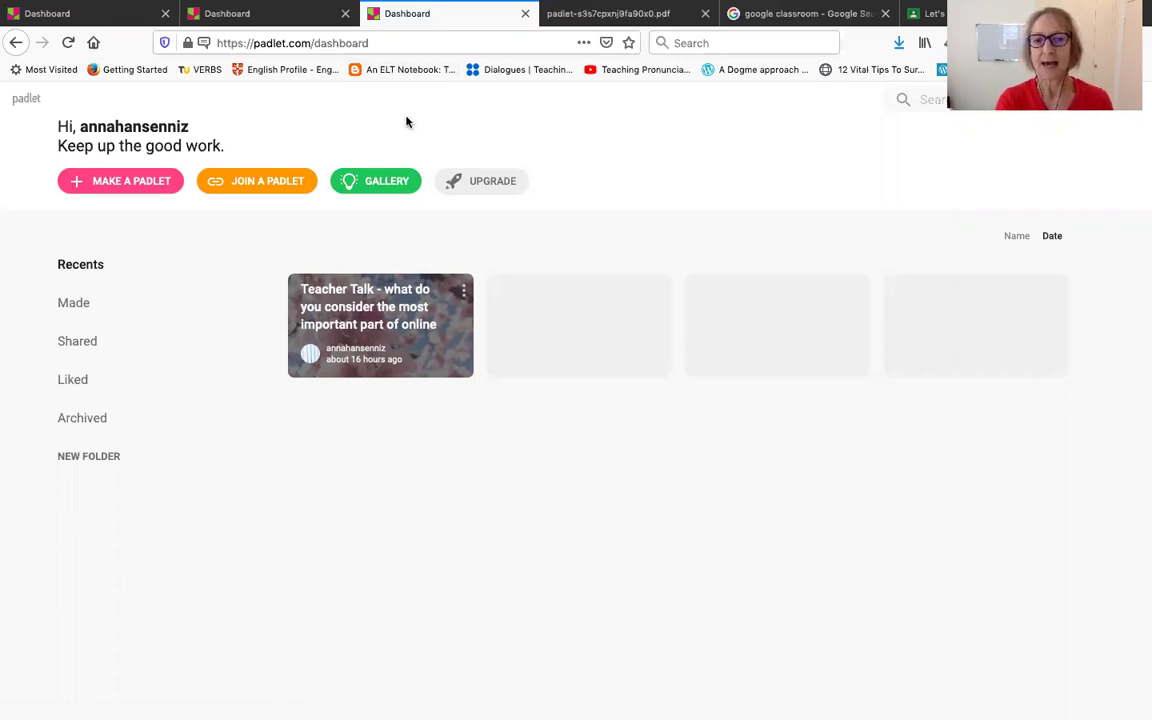
# Open the existing Teacher Talk padlet to view its posts, and return to the dashboard.
pyautogui.click(142, 187)
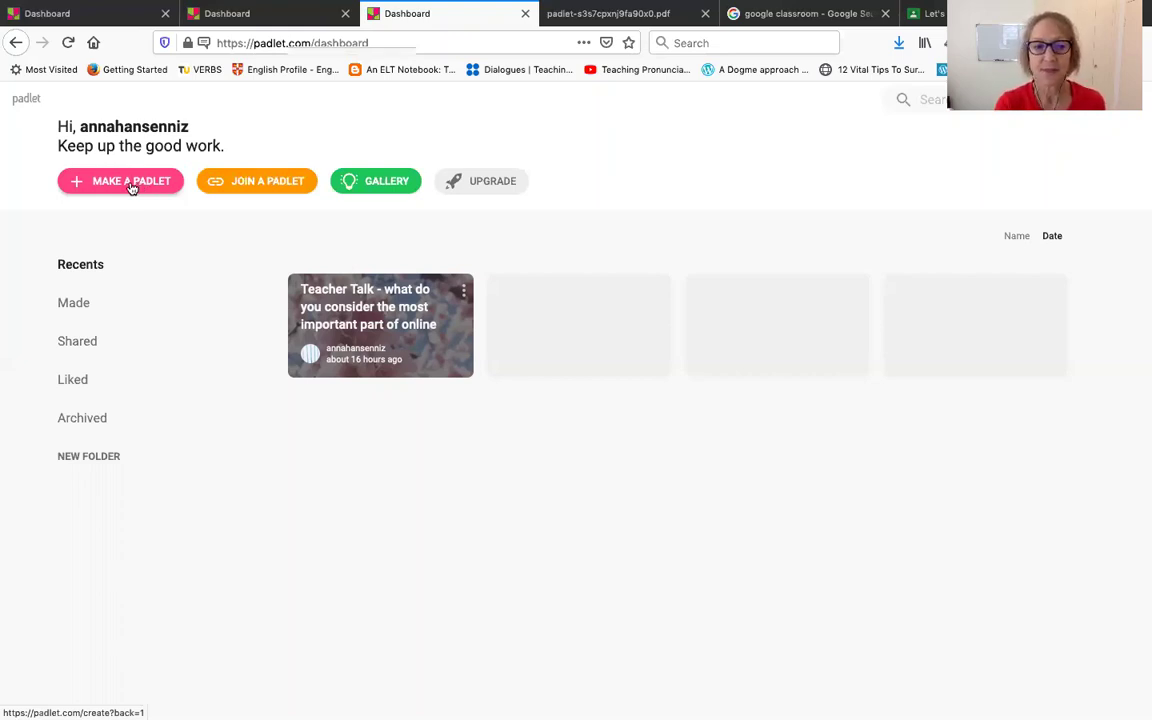
pyautogui.click(357, 326)
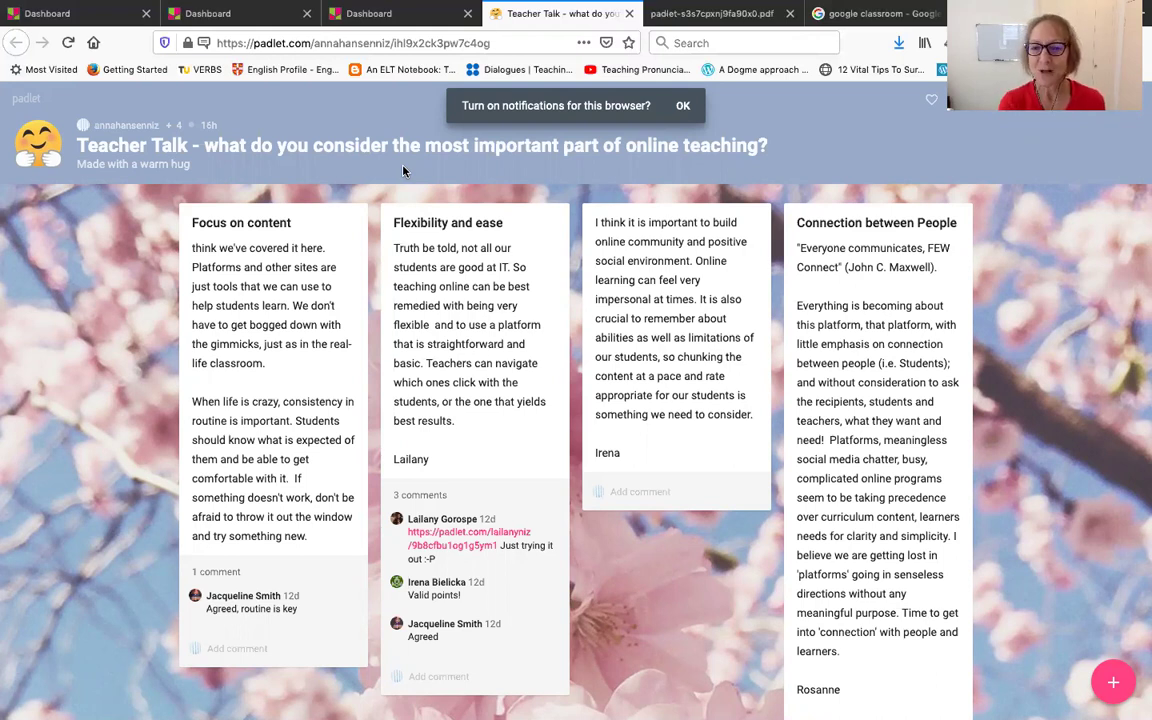
pyautogui.click(25, 100)
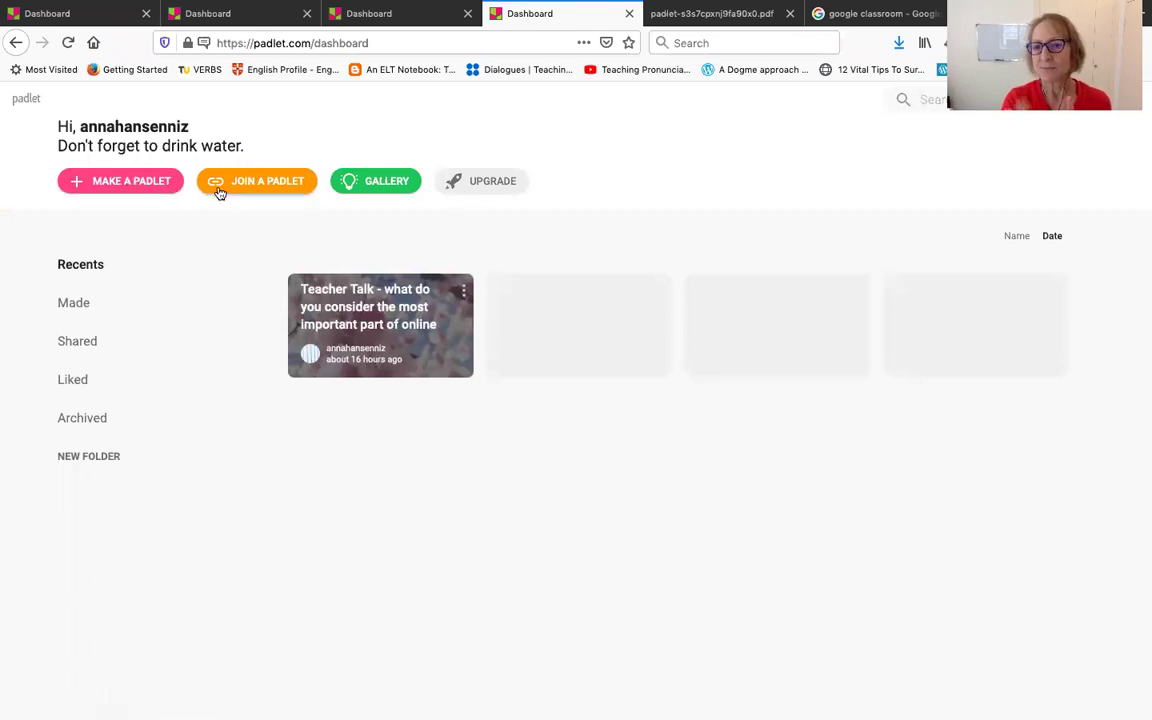
# Create a blank padlet with the Shelf layout and title it "Monday's Class".
pyautogui.click(122, 181)
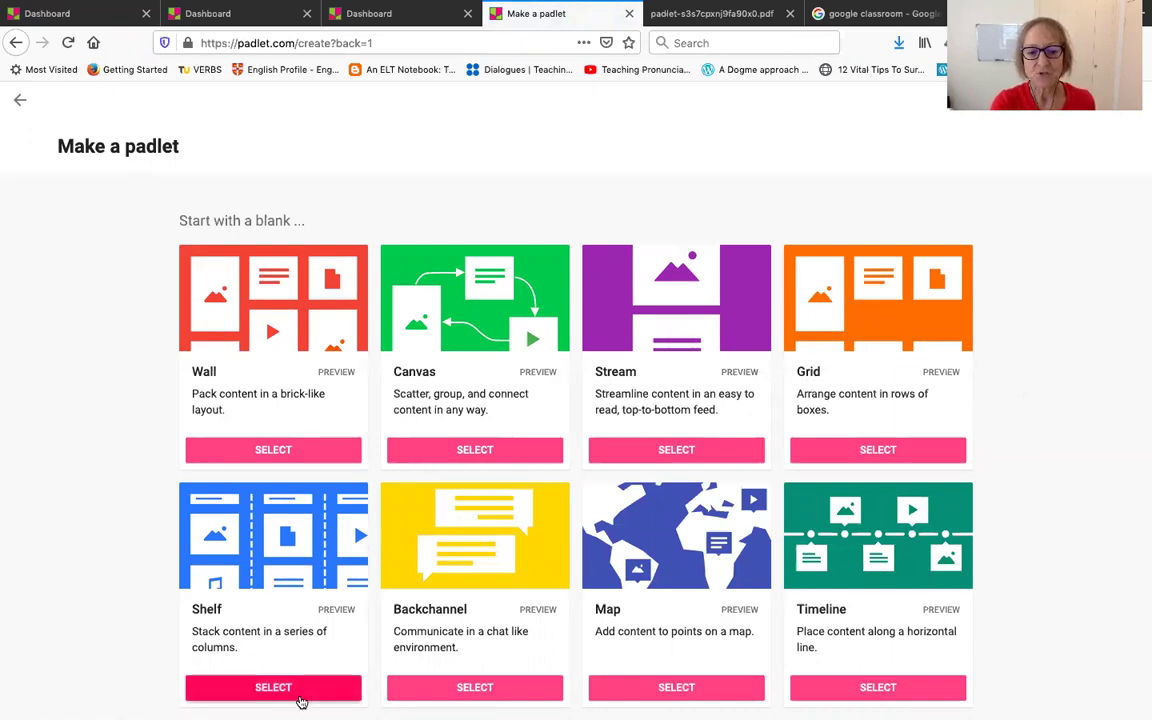
pyautogui.click(299, 700)
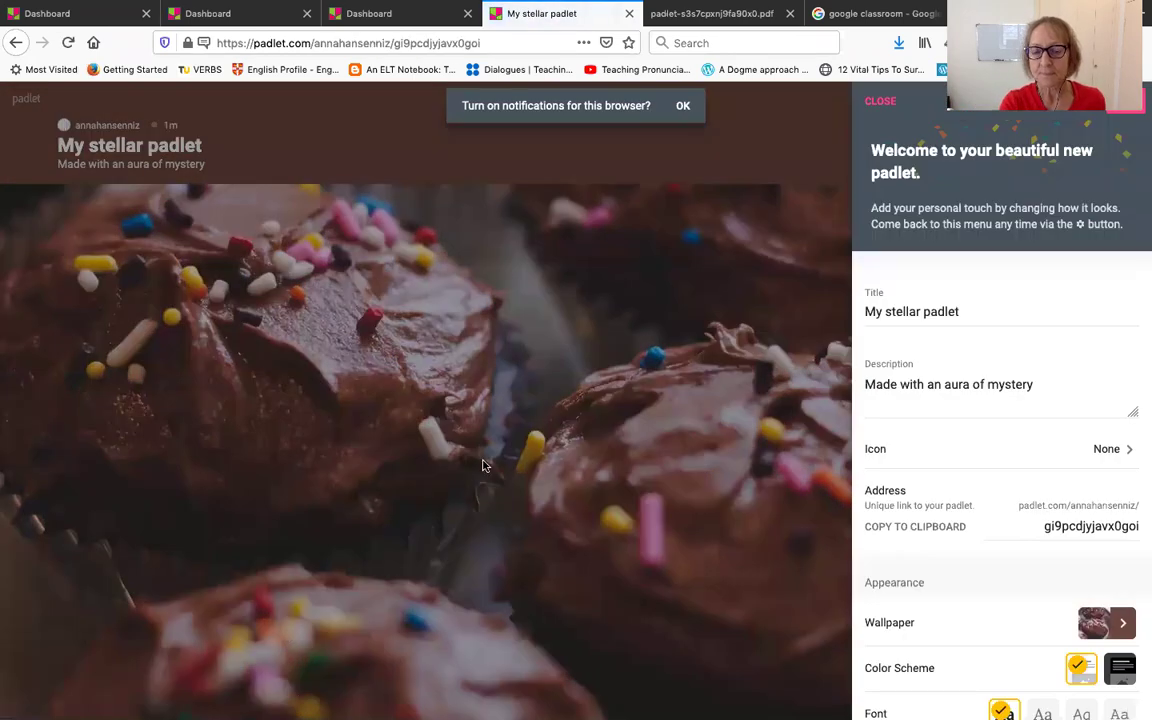
pyautogui.click(960, 312)
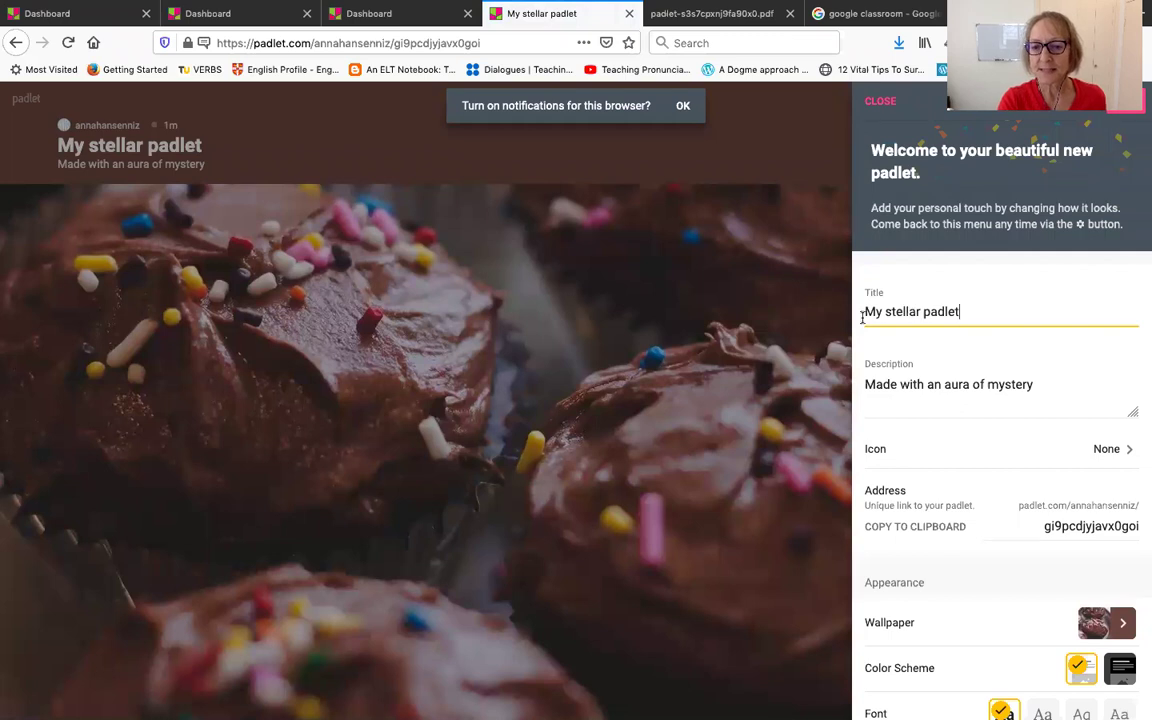
pyautogui.moveTo(862, 316); pyautogui.dragTo(787, 316)
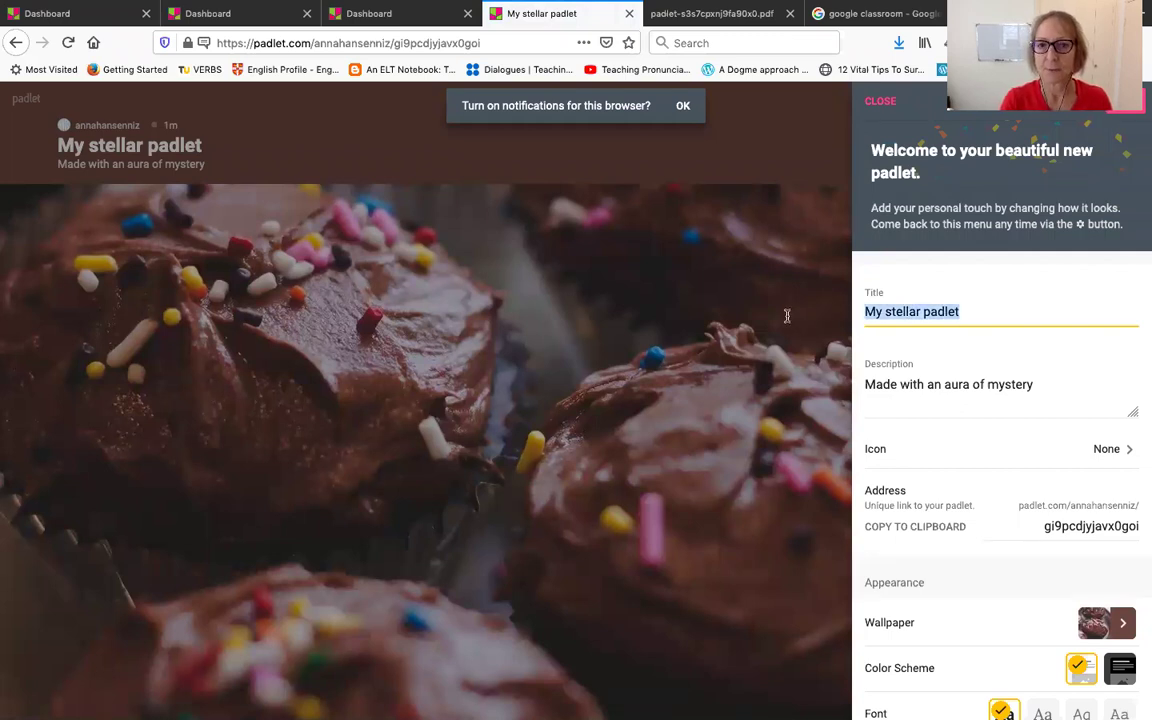
pyautogui.write("Monday's Class")
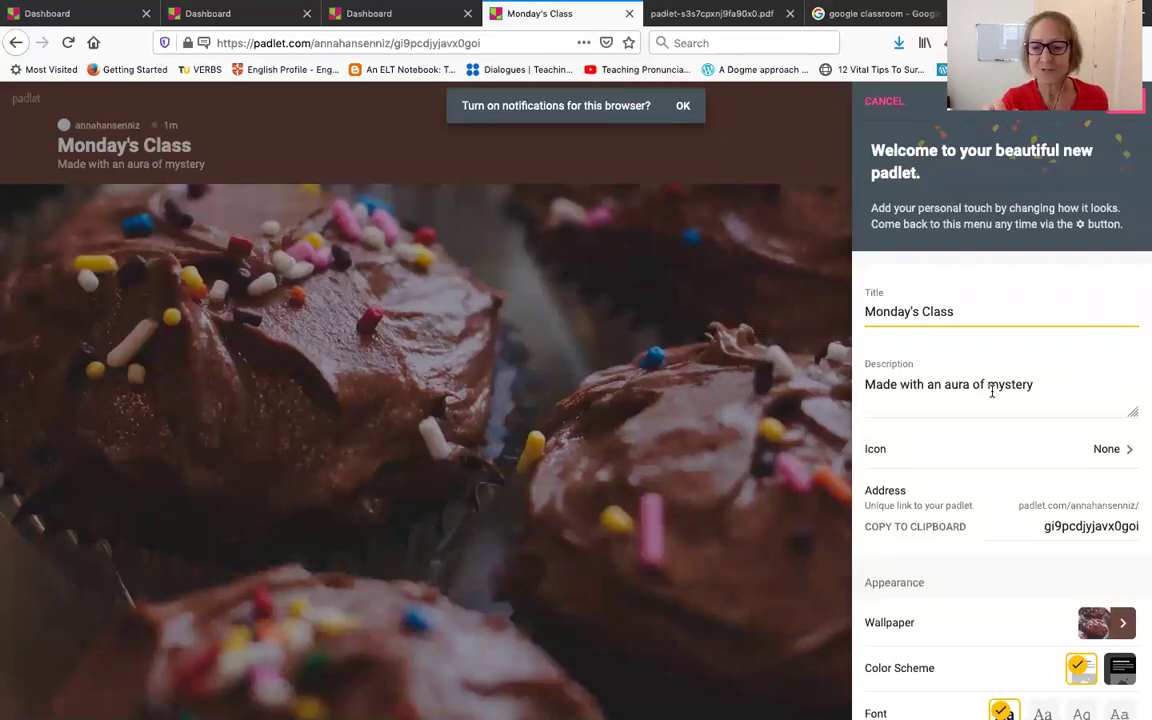
# Set the padlet's icon to the smiling face with hearts emoji.
pyautogui.click(877, 447)
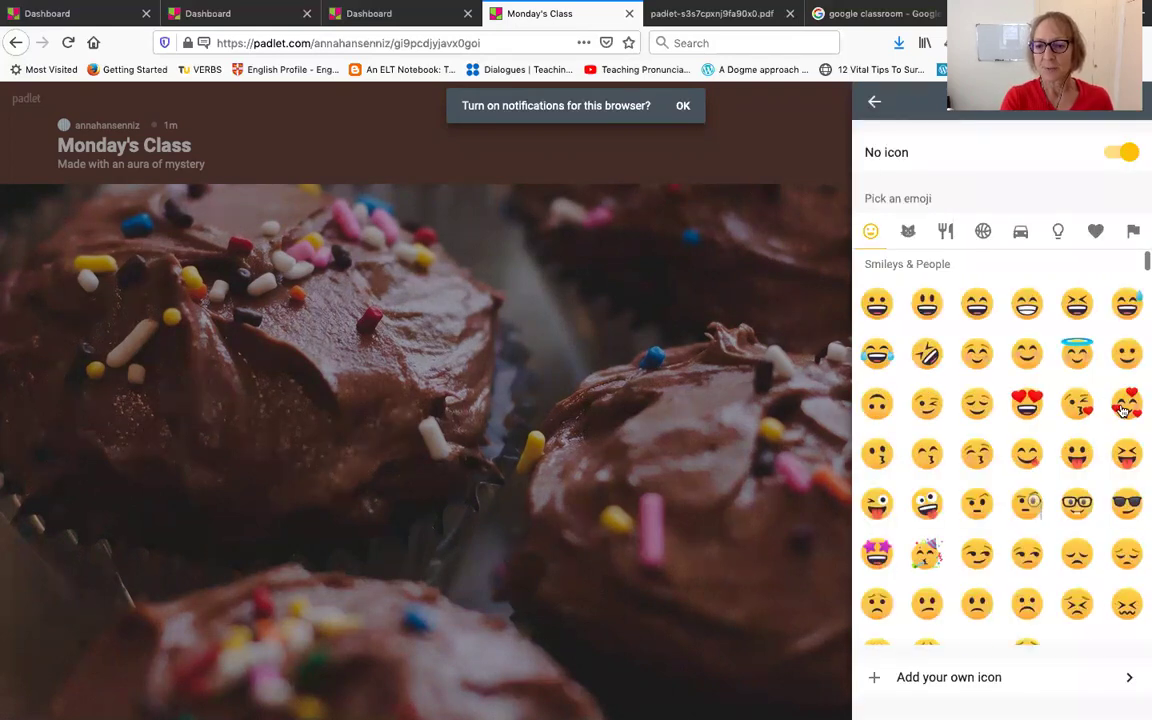
pyautogui.scroll(-5, 1141, 407)
pyautogui.scroll(5, 1100, 368)
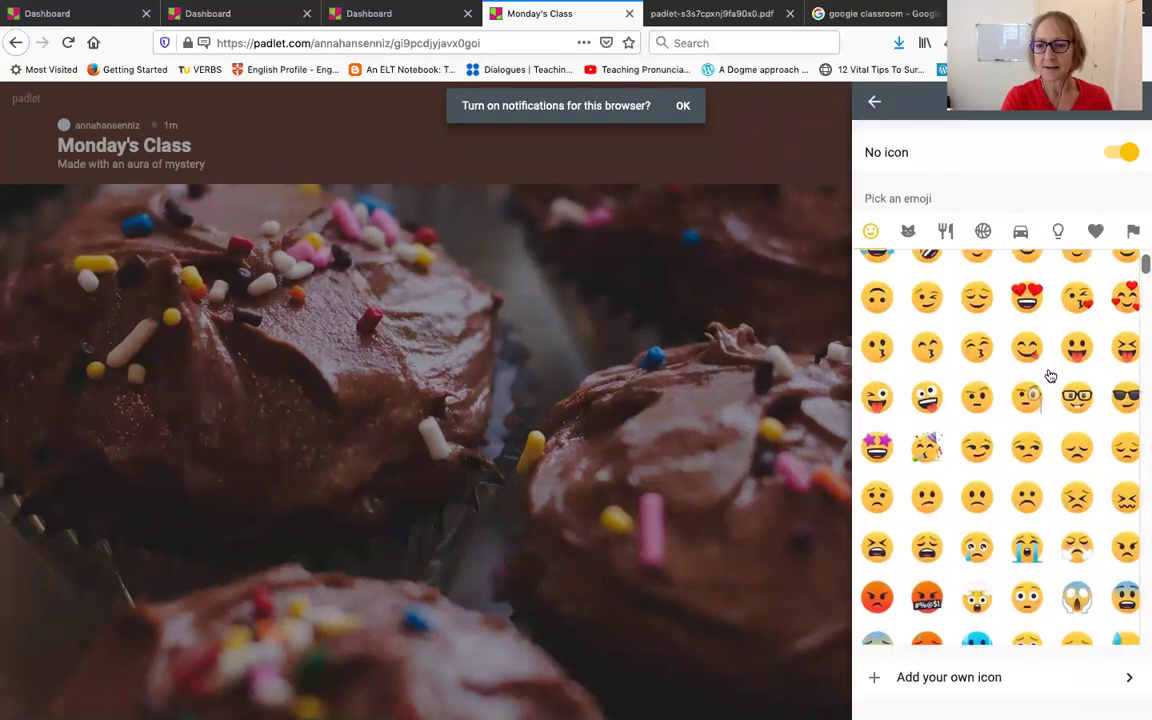
pyautogui.click(1123, 292)
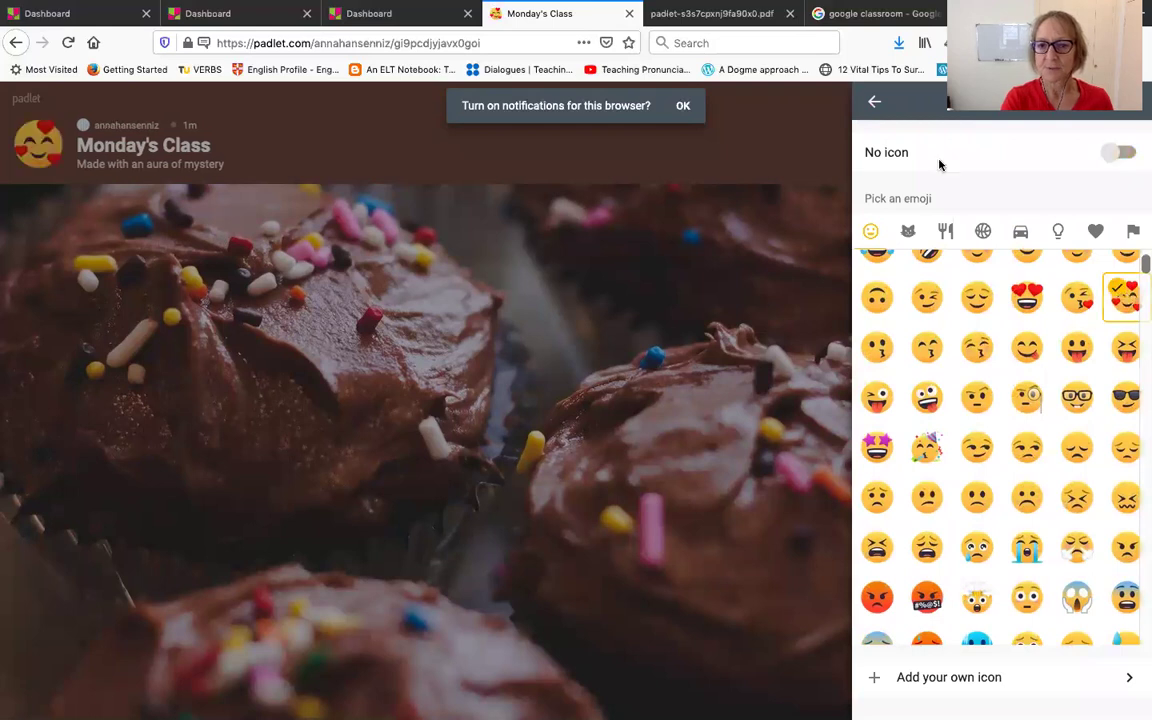
pyautogui.click(875, 105)
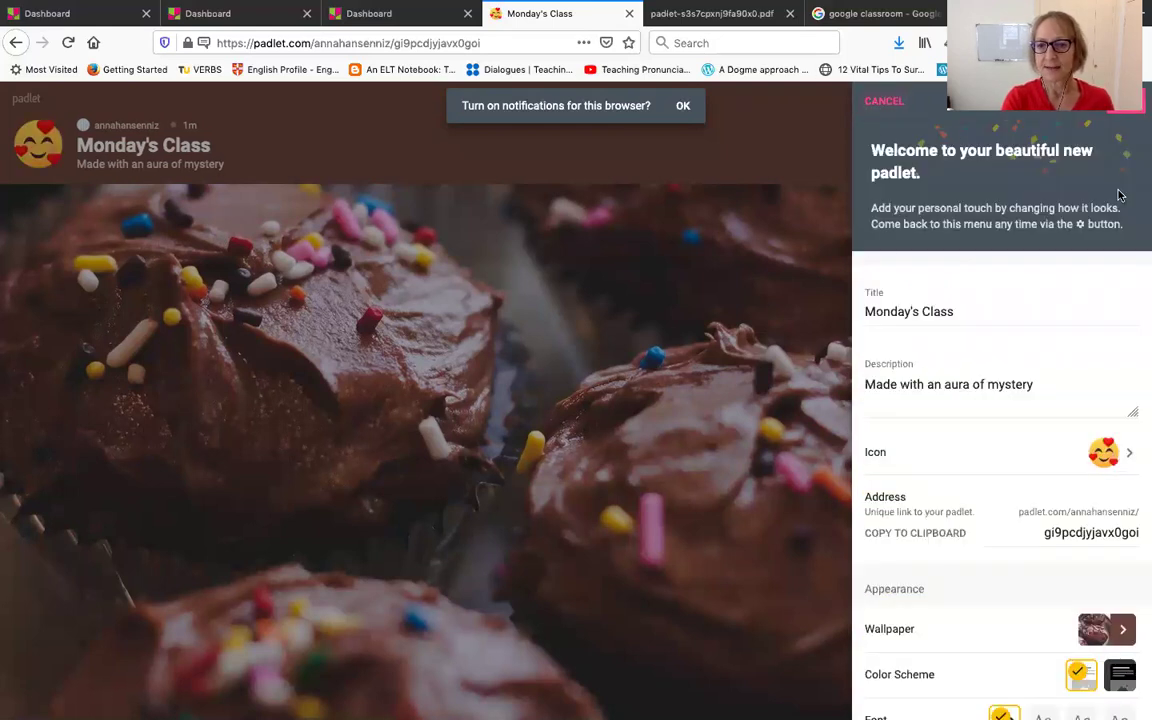
# Set the padlet's wallpaper to the Bricks texture from Textures and Patterns.
pyautogui.scroll(-3, 1048, 466)
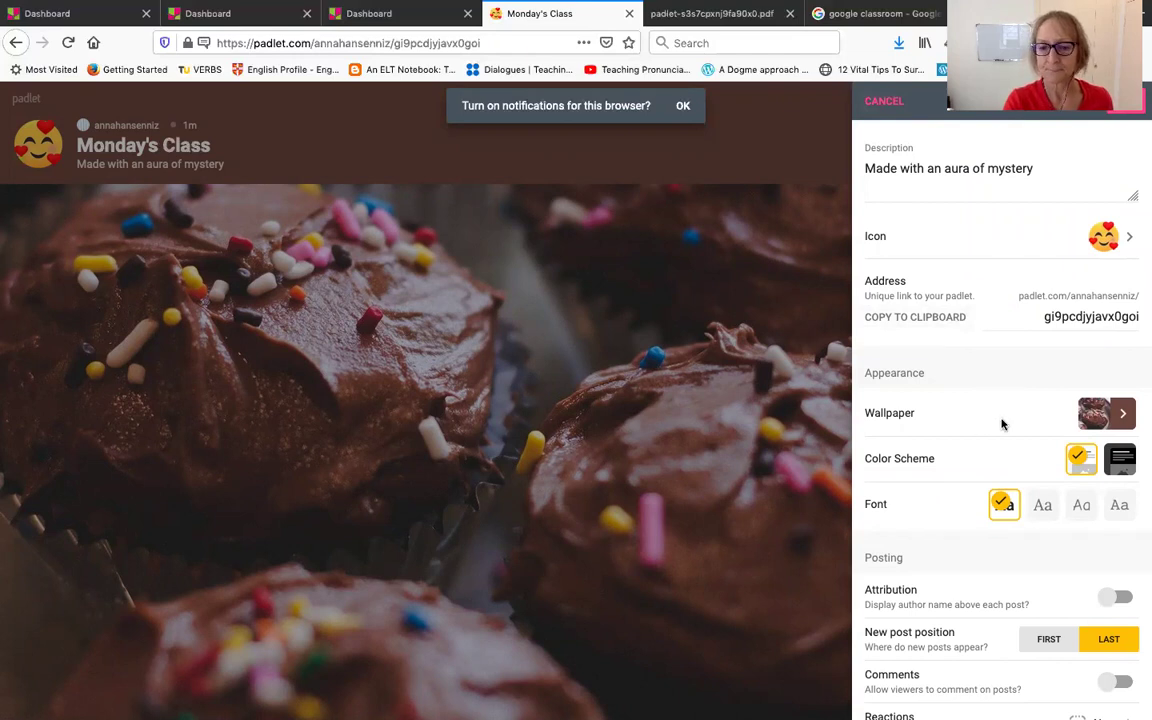
pyautogui.click(1095, 414)
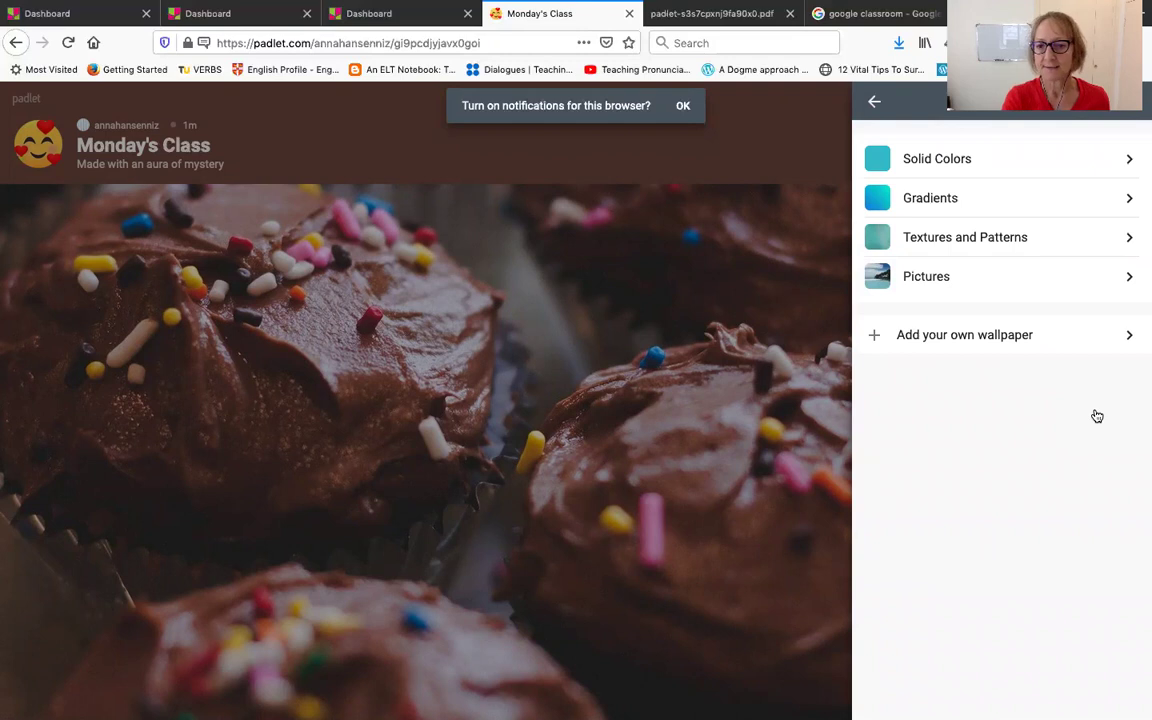
pyautogui.click(946, 240)
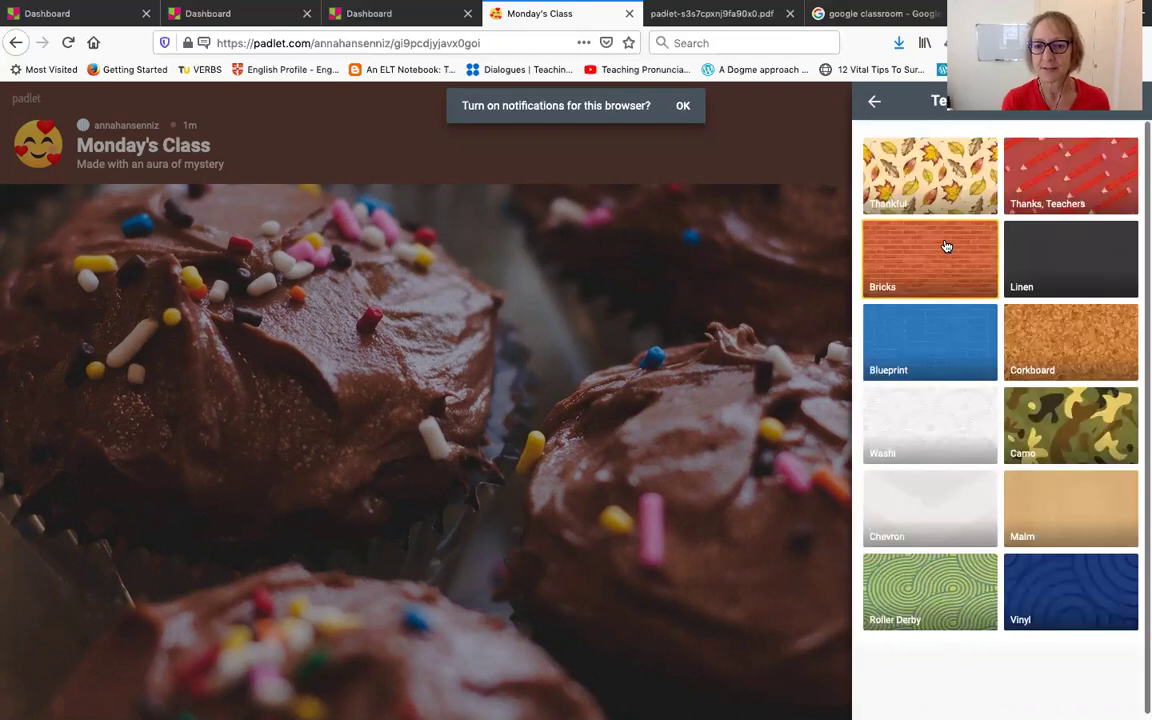
pyautogui.click(946, 246)
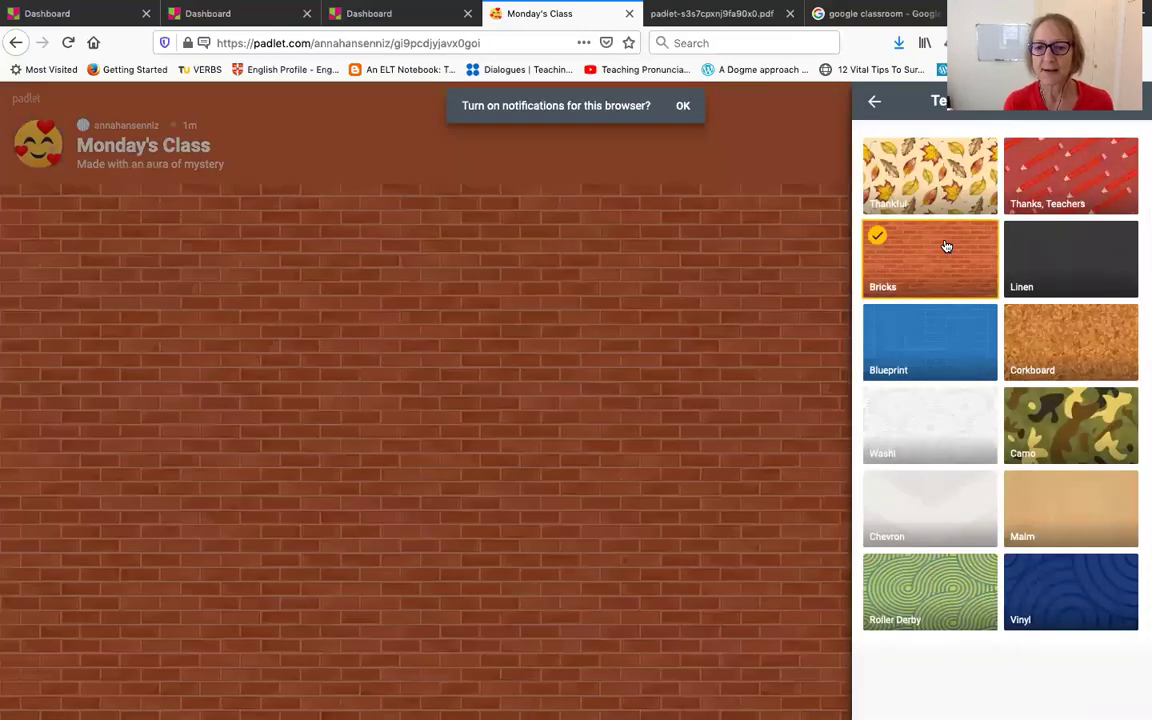
pyautogui.click(873, 101)
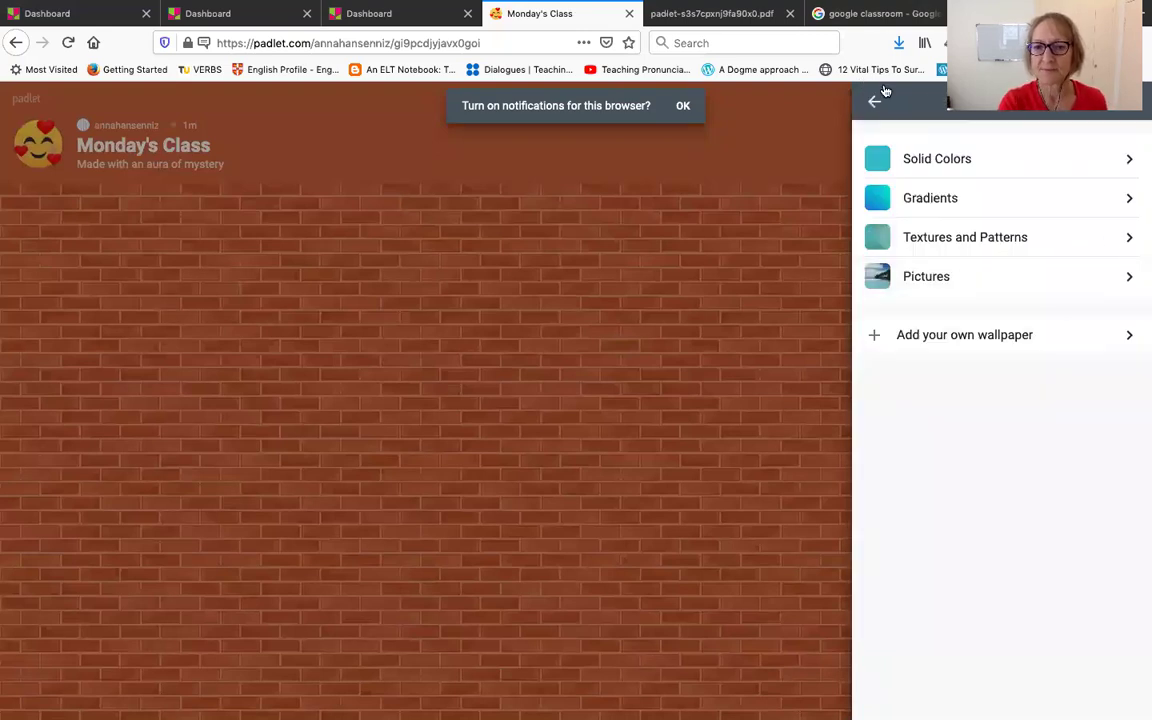
pyautogui.click(875, 100)
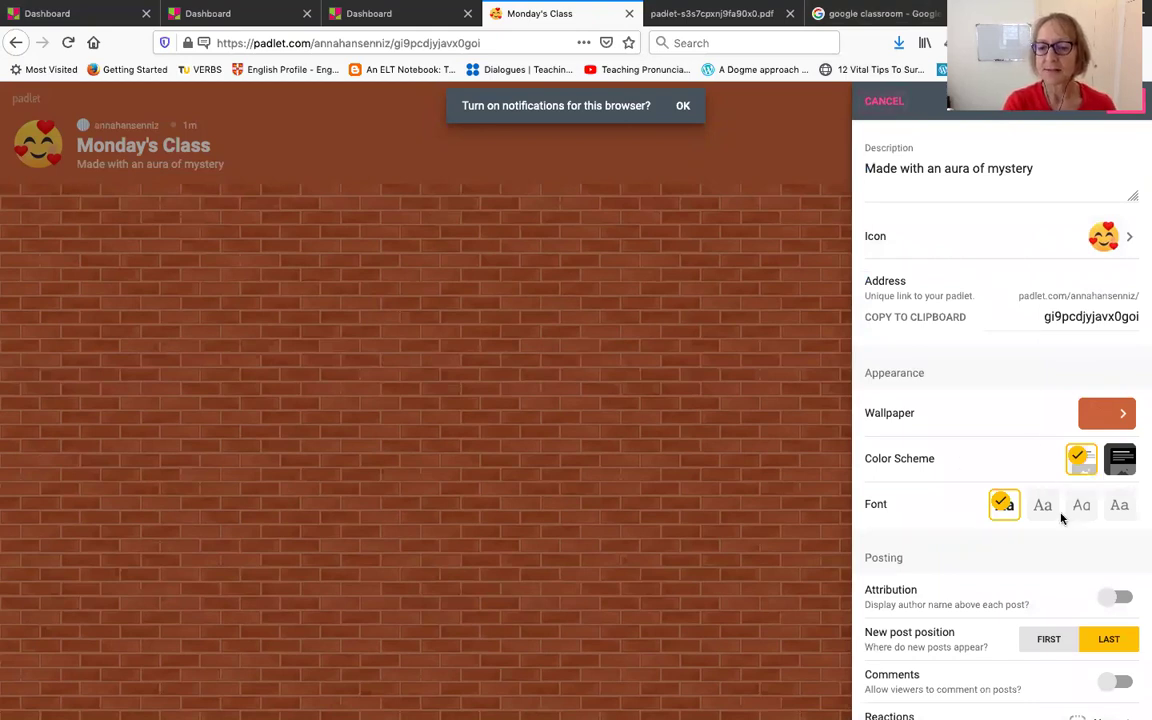
# Enable author attribution and comments on posts, and look through the available reaction types.
pyautogui.scroll(-3, 1057, 586)
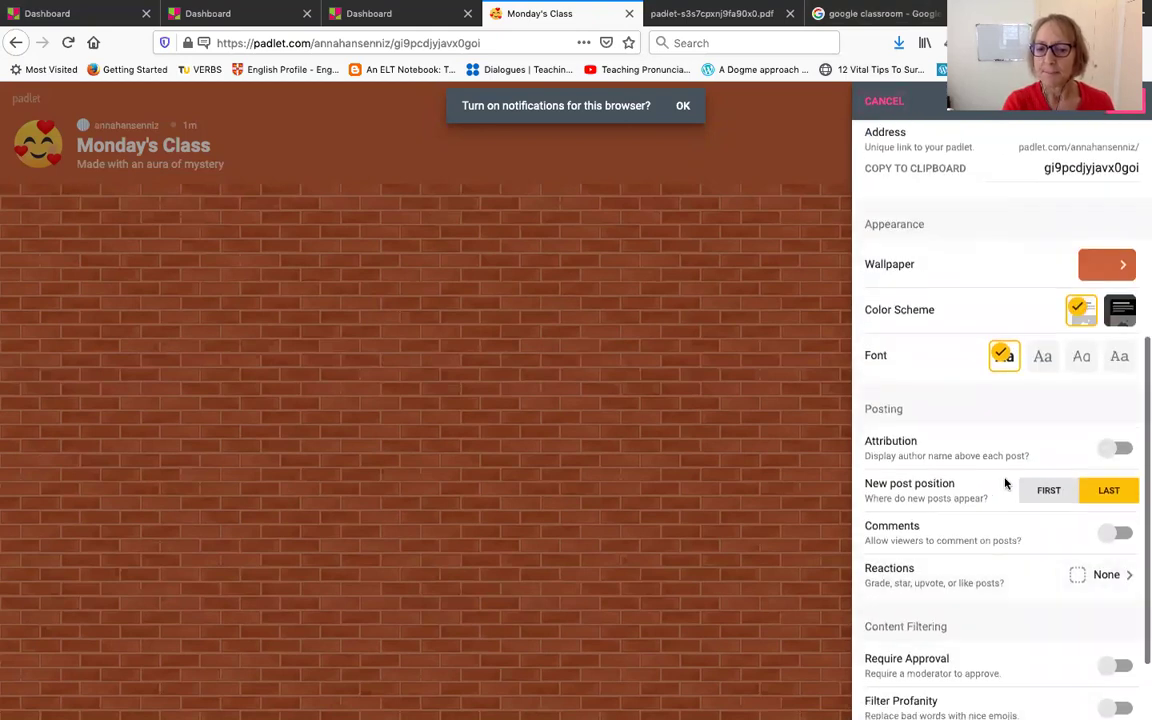
pyautogui.click(1108, 450)
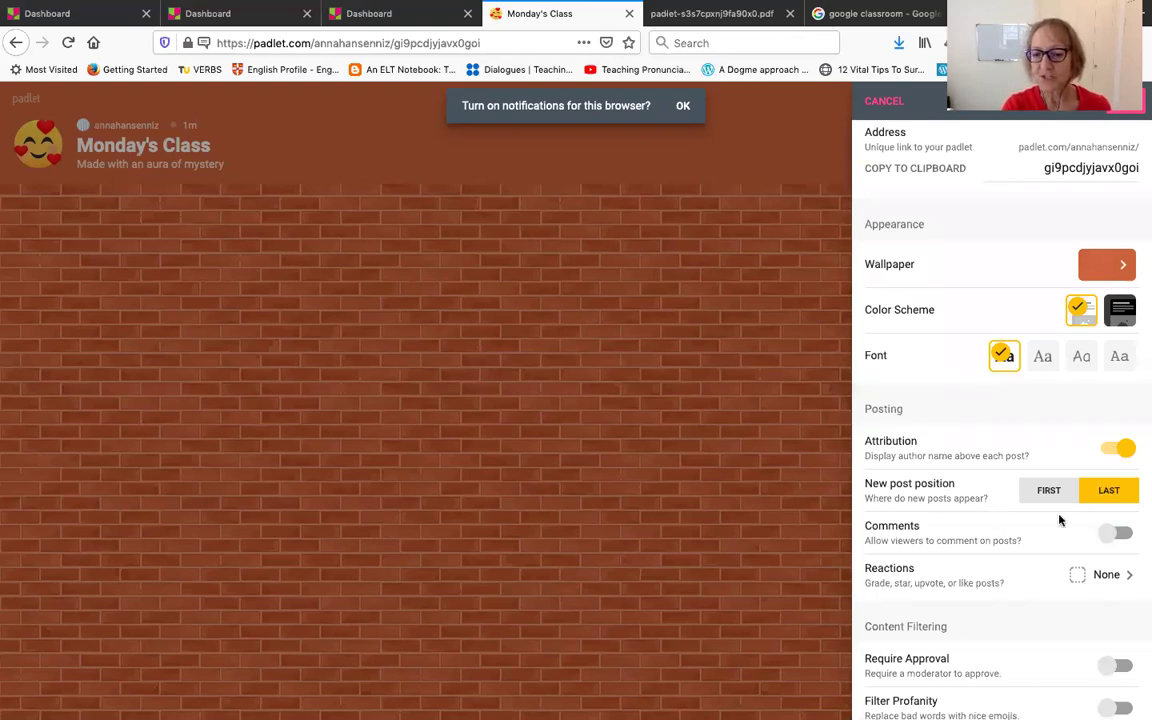
pyautogui.click(1110, 535)
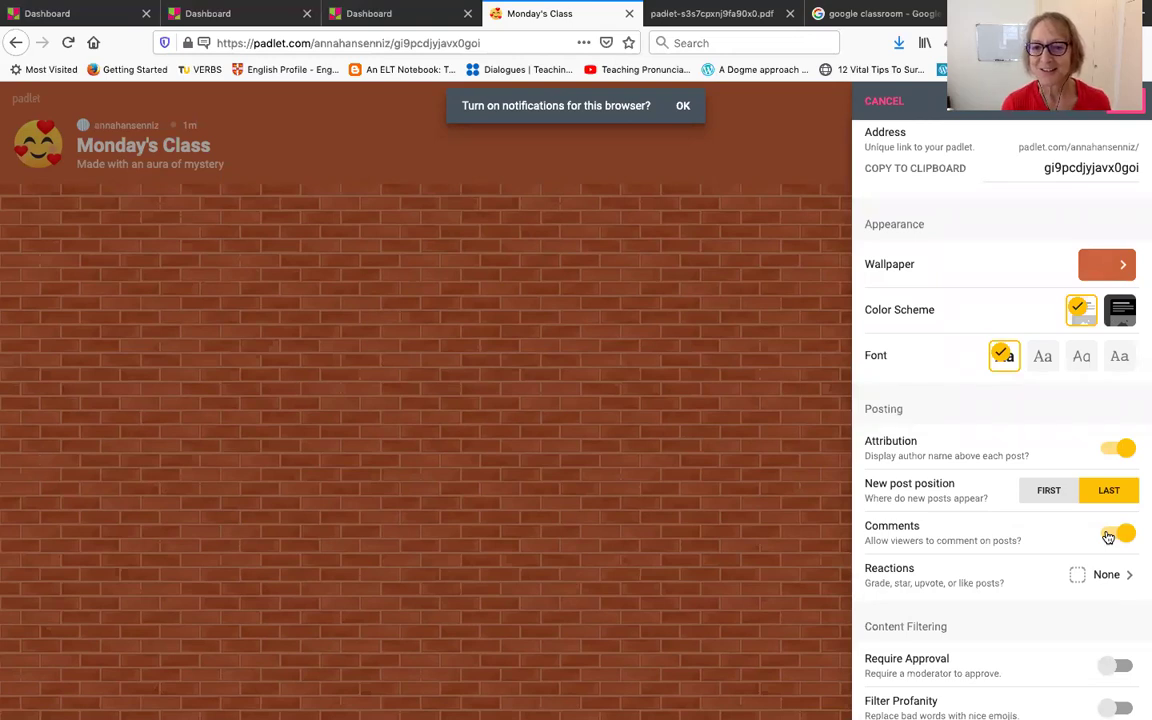
pyautogui.click(1052, 575)
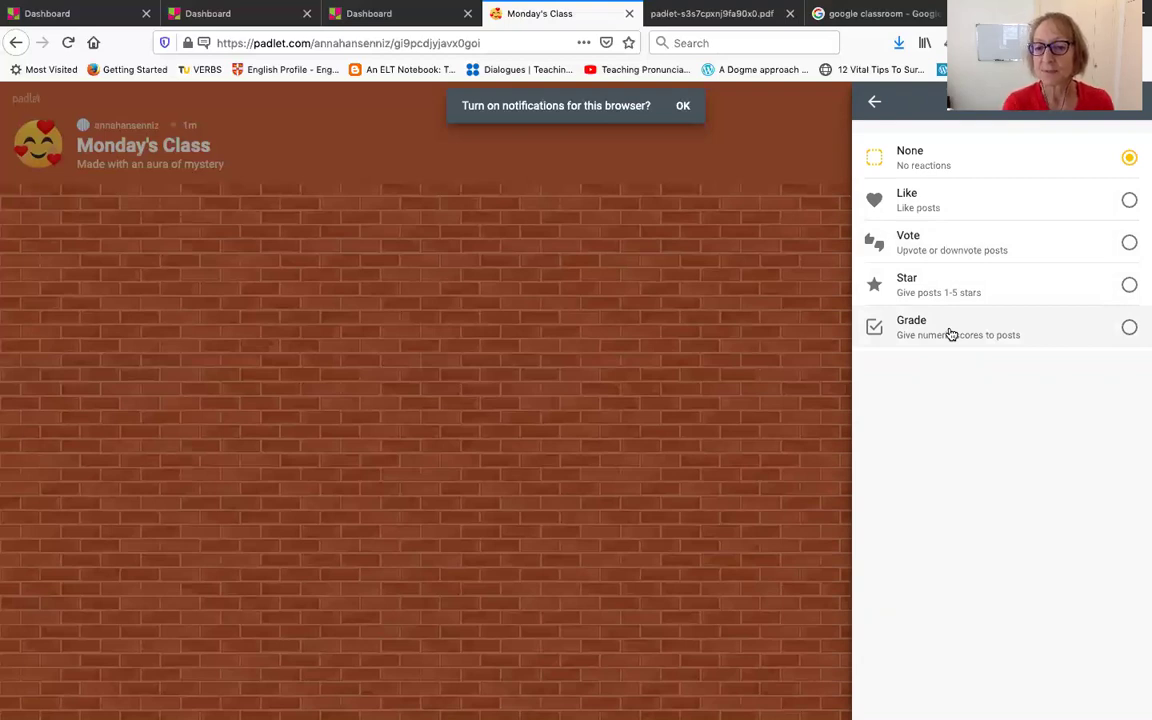
pyautogui.click(874, 102)
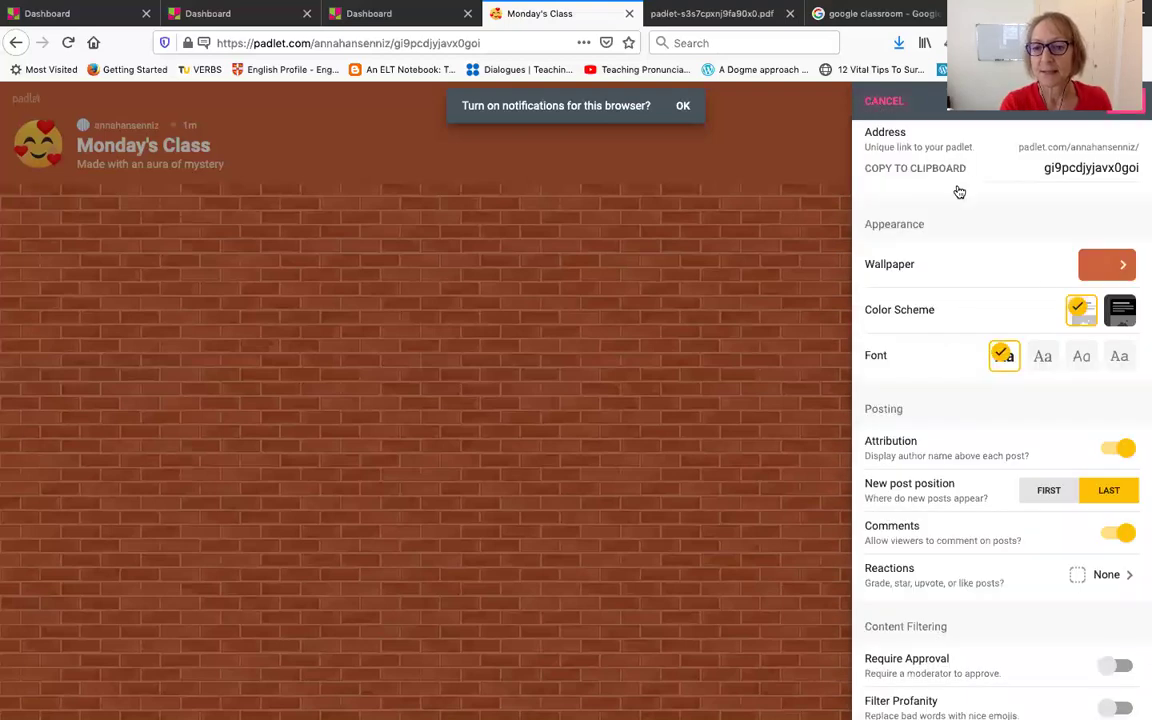
# Enable Require Approval and Filter Profanity, save the padlet settings and go to the board to start posting.
pyautogui.scroll(-2, 1023, 455)
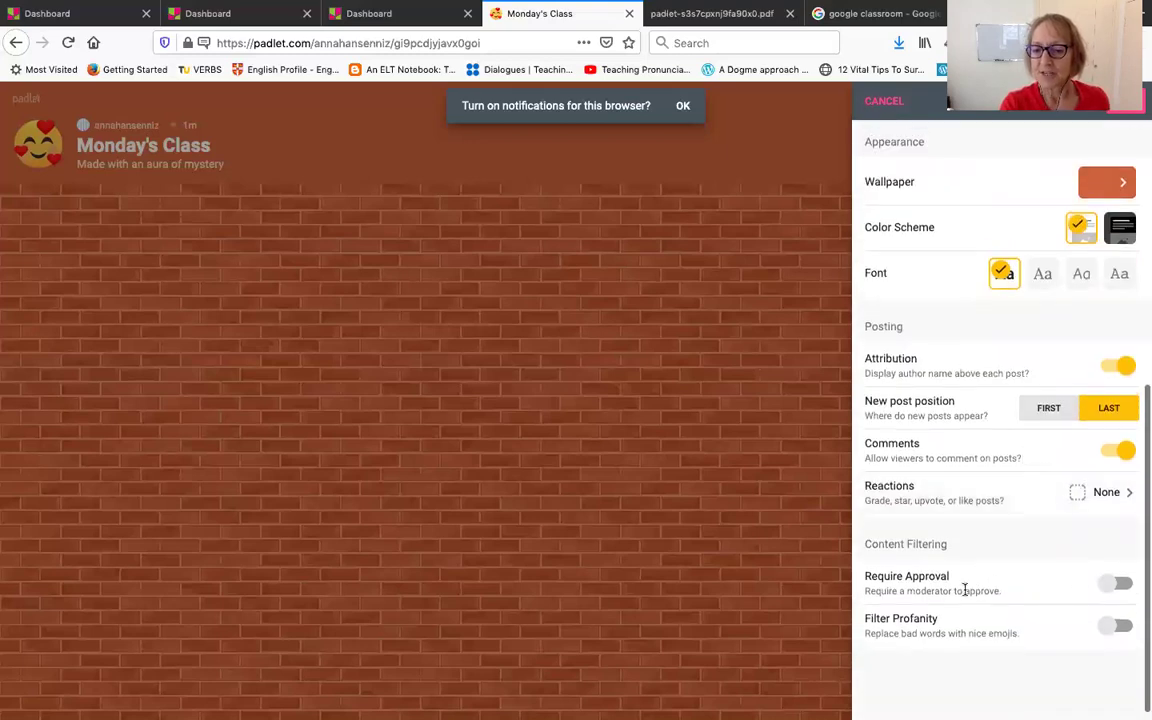
pyautogui.click(1114, 586)
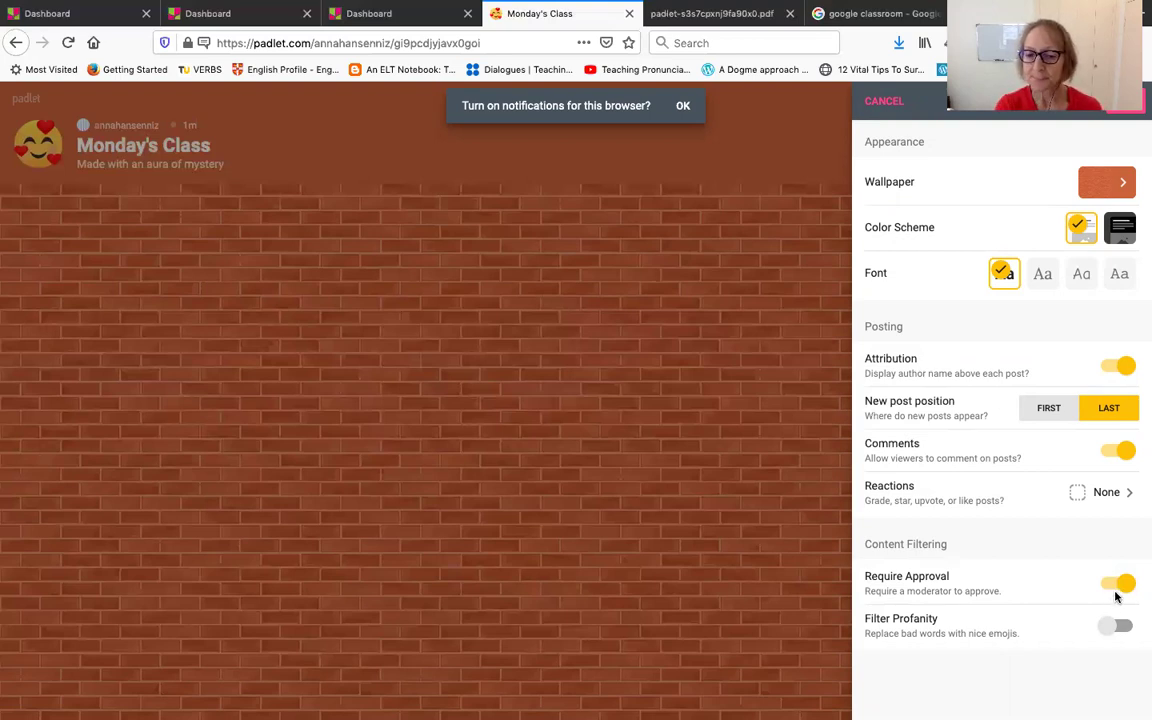
pyautogui.click(1112, 625)
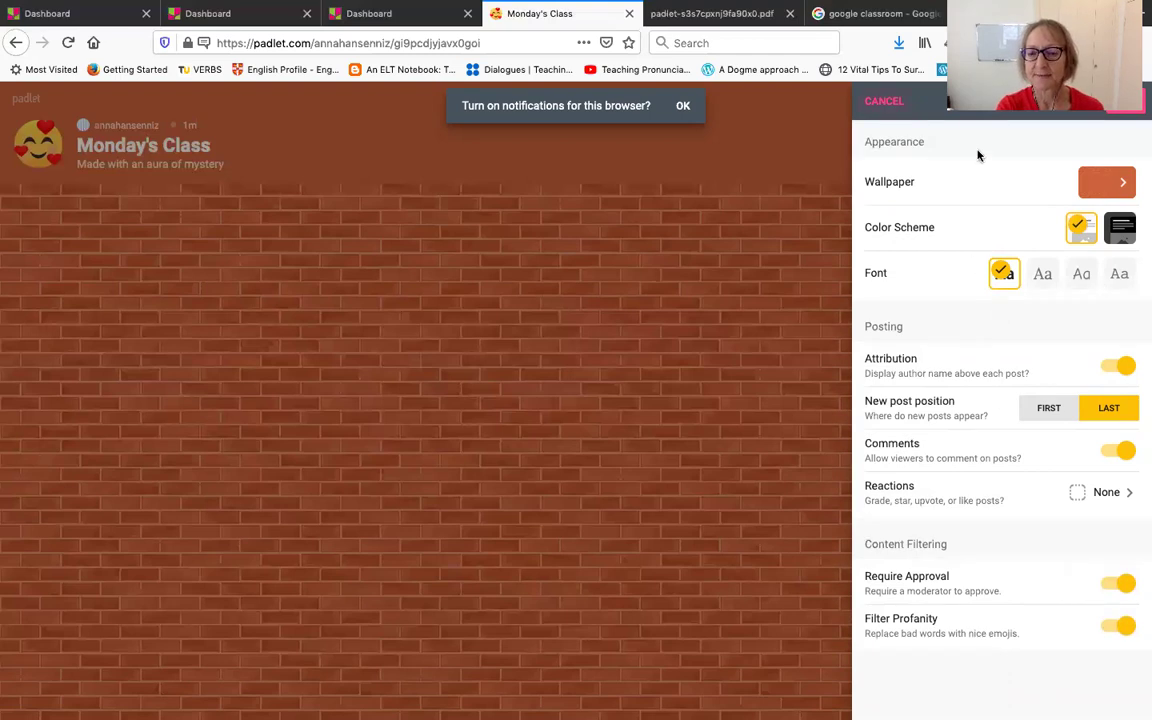
pyautogui.click(1125, 101)
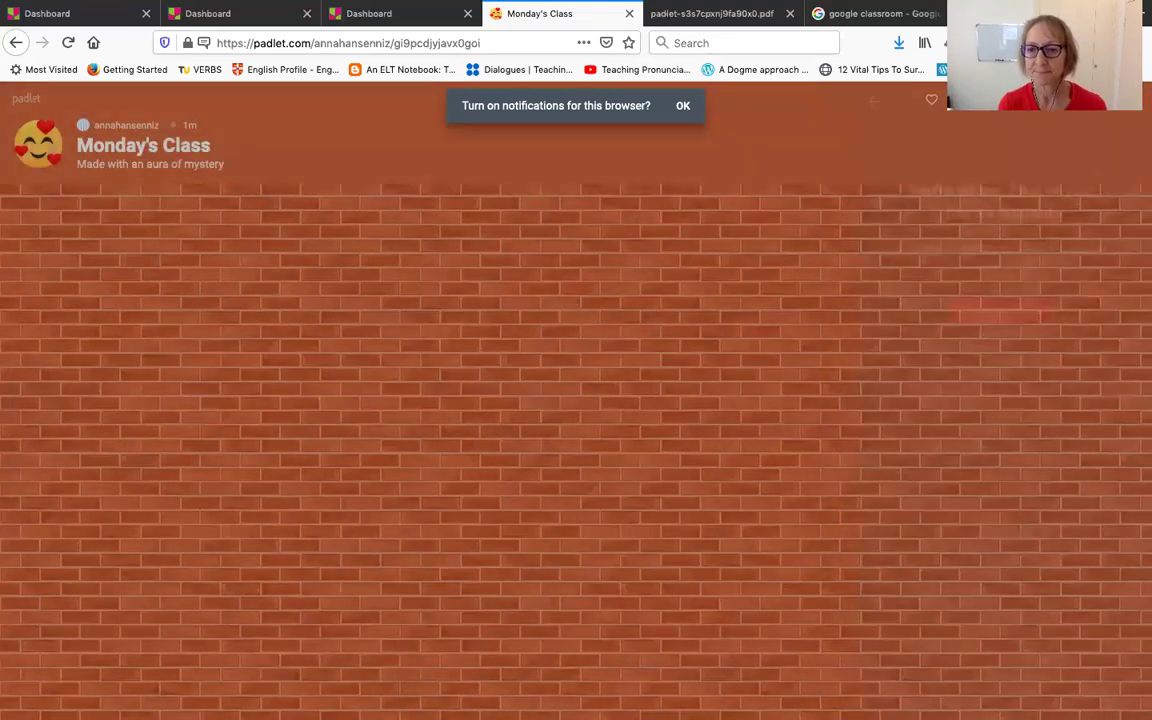
pyautogui.click(1016, 311)
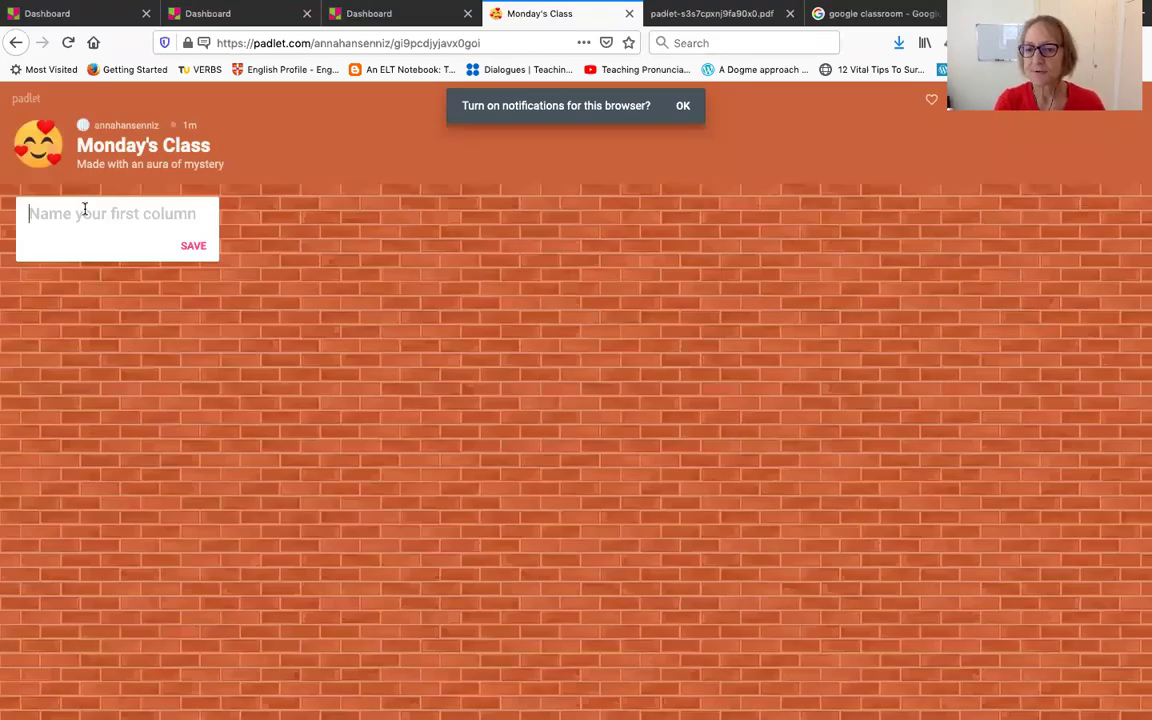
# Name the first column "What did you learn in today's class that was useful?" and save it.
pyautogui.write('Wah')
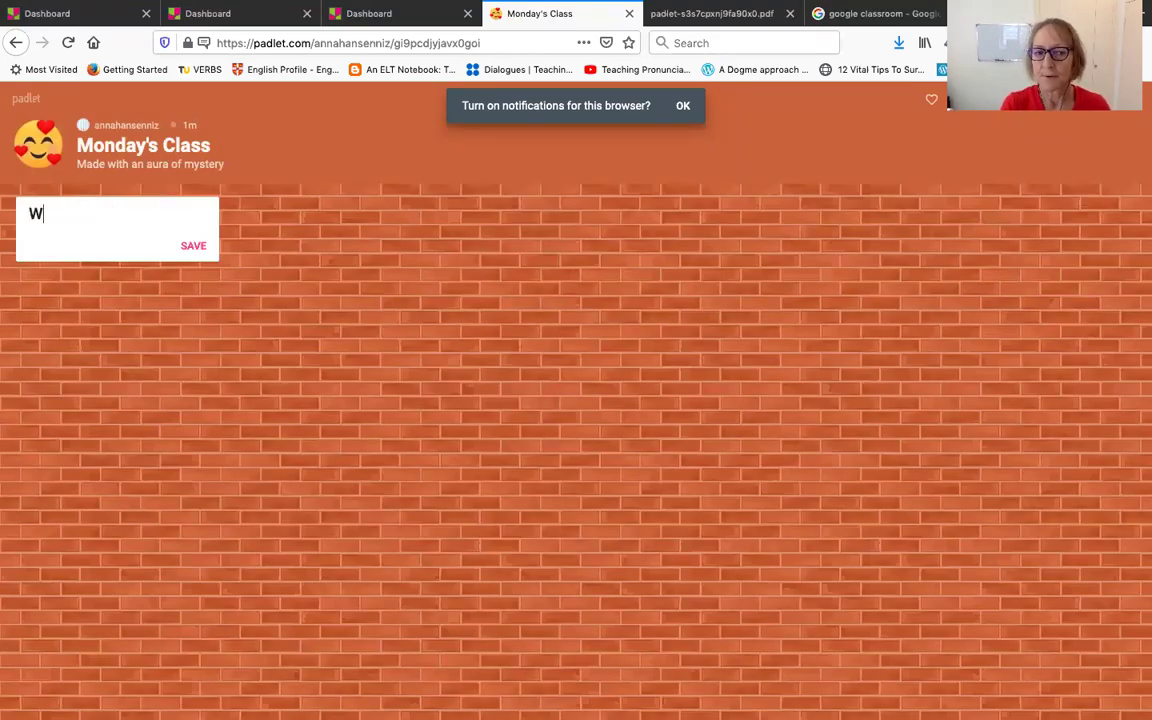
pyautogui.press('BackSpace')
pyautogui.press('BackSpace')
pyautogui.write('hat di')
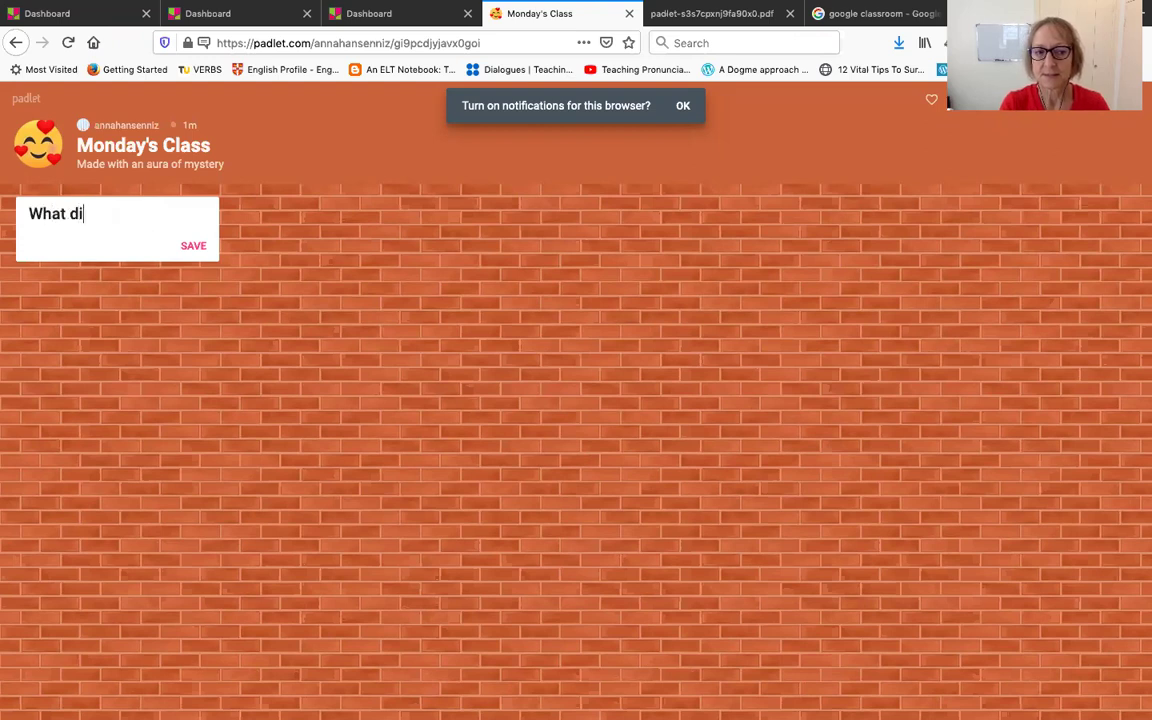
pyautogui.write('d you learn in')
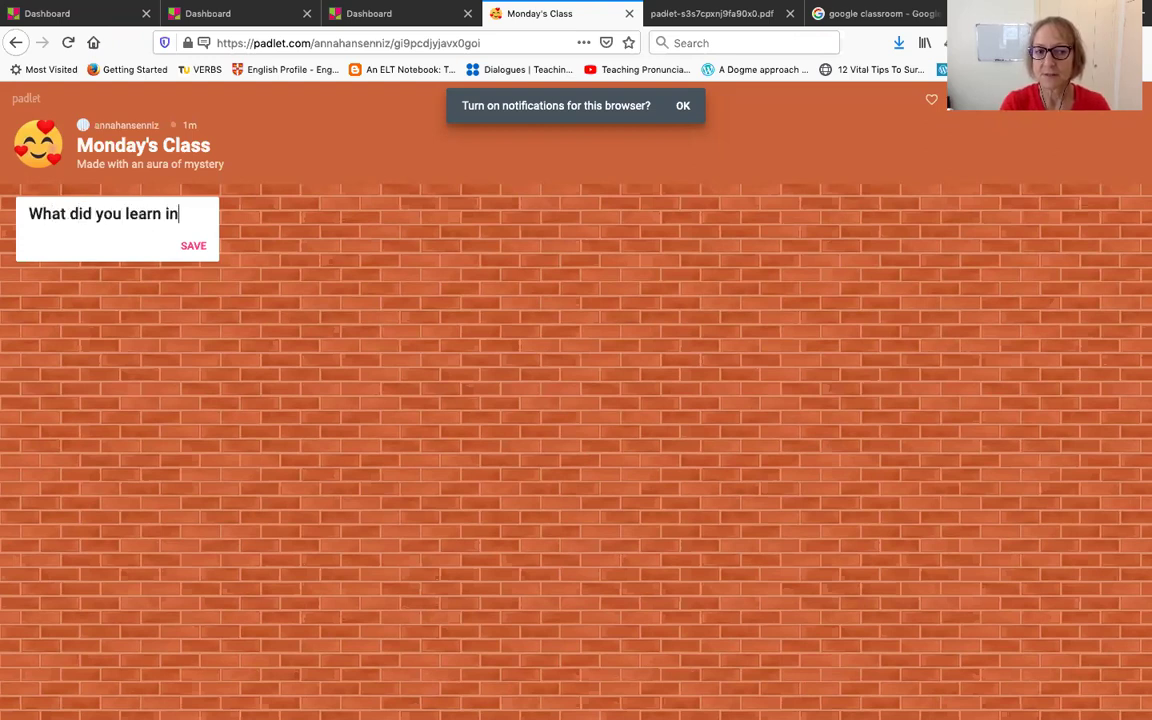
pyautogui.write(" today's cla")
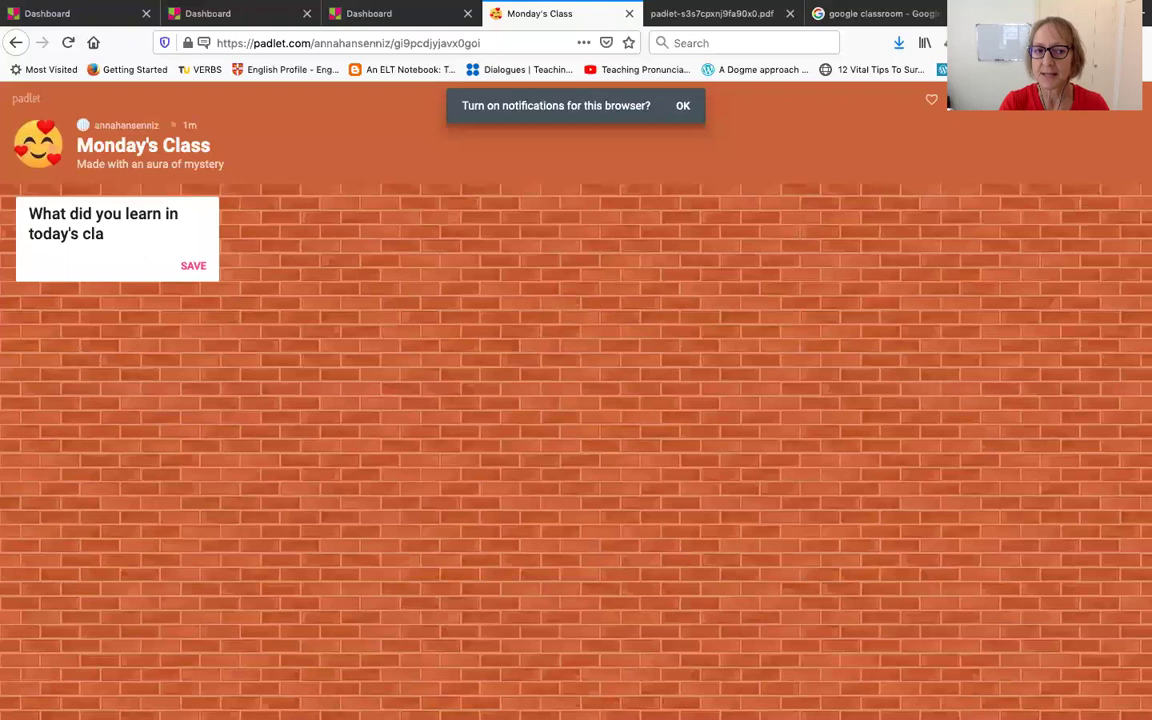
pyautogui.write('ss that was userfu')
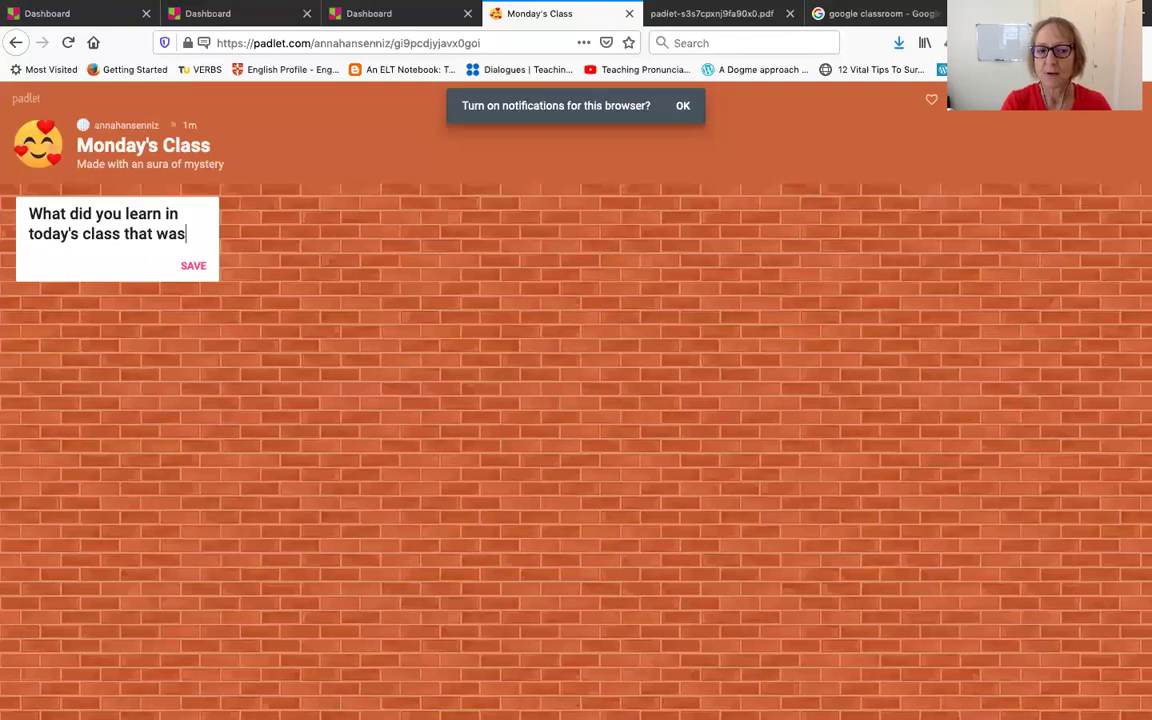
pyautogui.press('BackSpace')
pyautogui.press('BackSpace')
pyautogui.press('BackSpace')
pyautogui.write('fu')
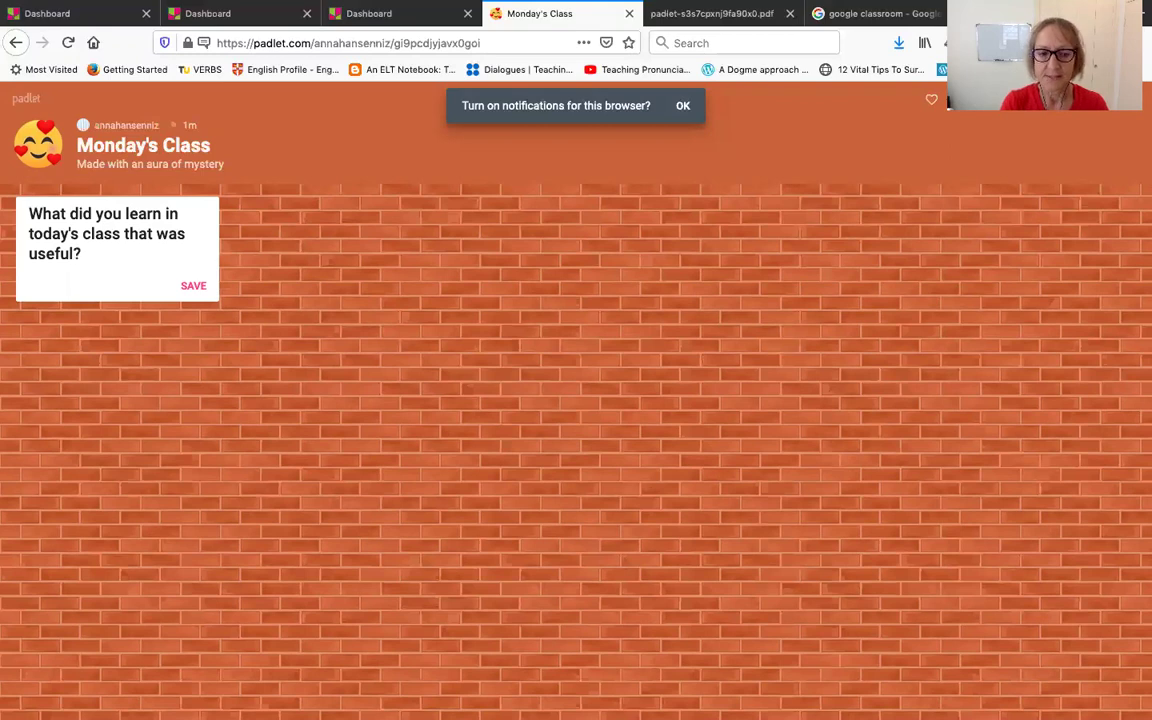
pyautogui.click(192, 286)
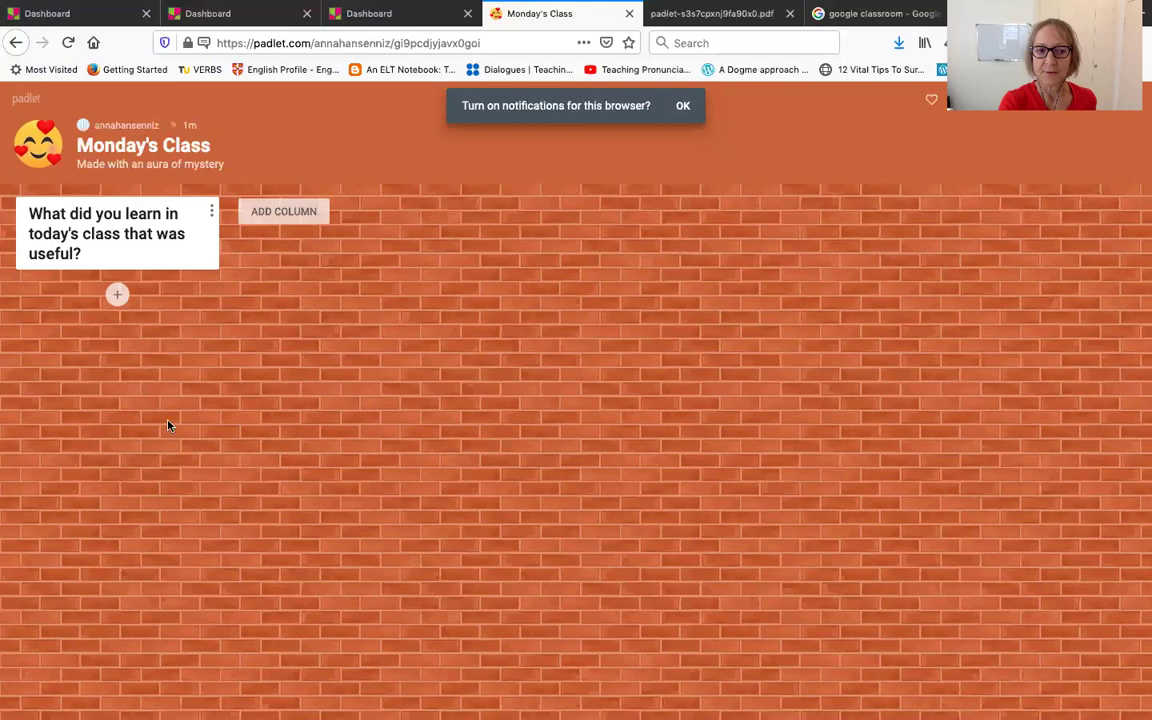
# Add a second column named "Name two things you did today. (use the past simple)" and save it.
pyautogui.click(277, 213)
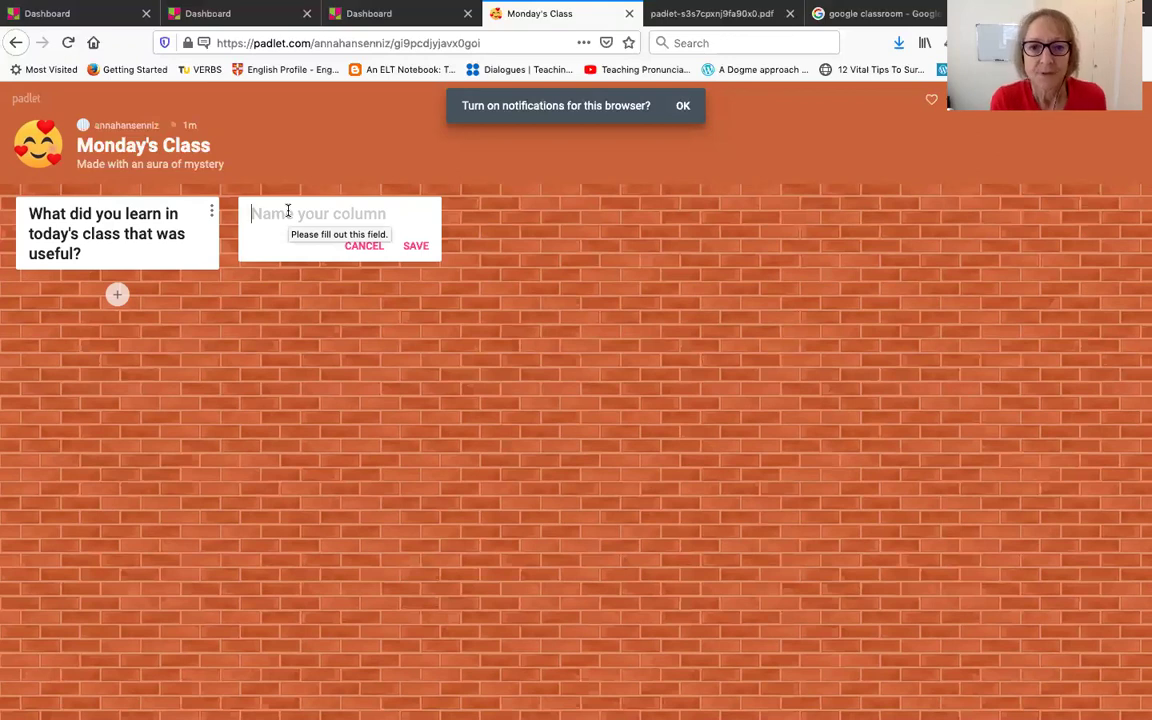
pyautogui.write('Na')
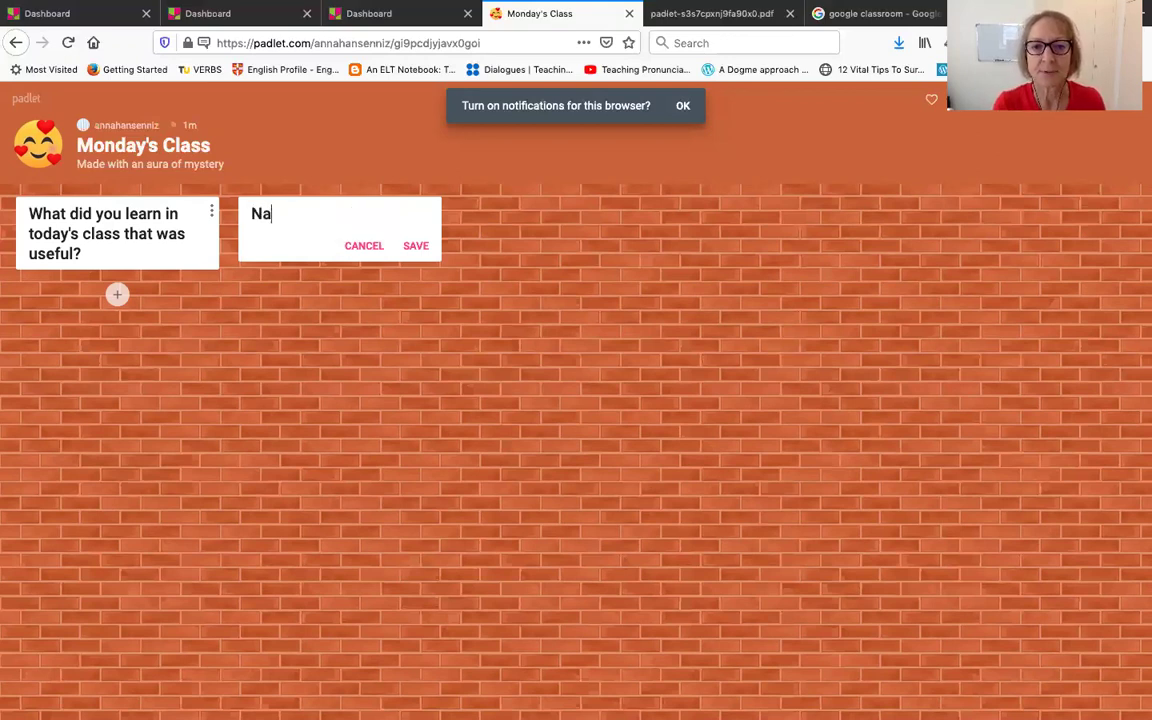
pyautogui.write('me two th')
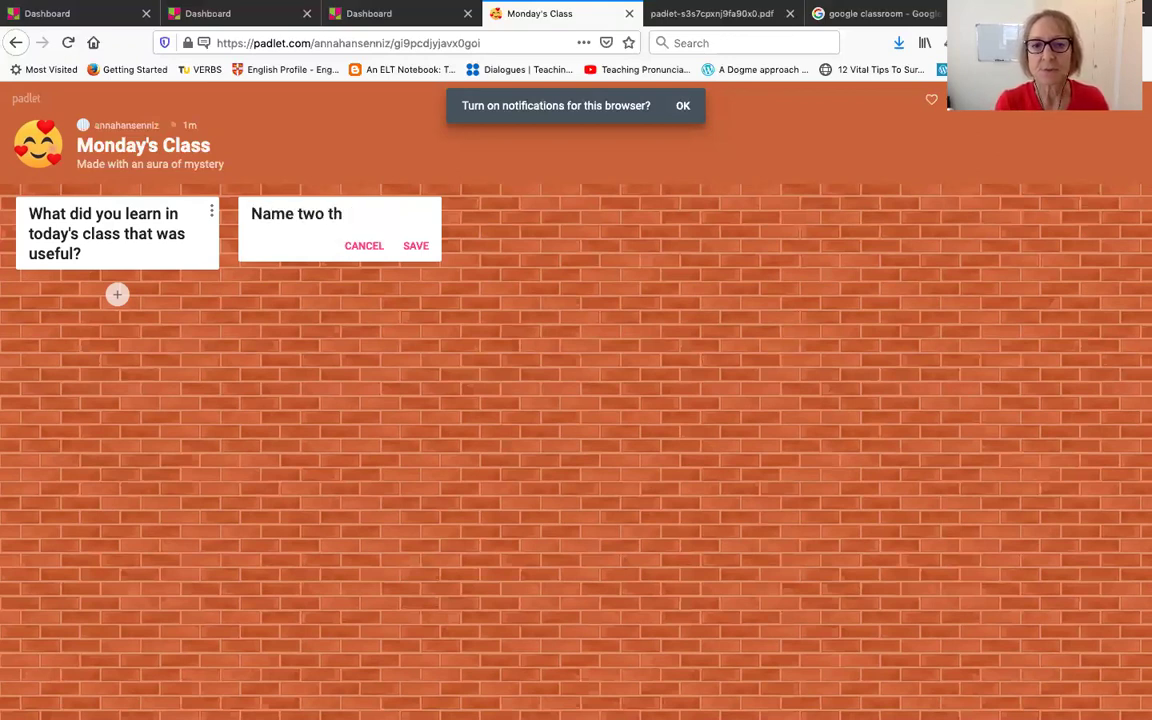
pyautogui.write('ings you did to')
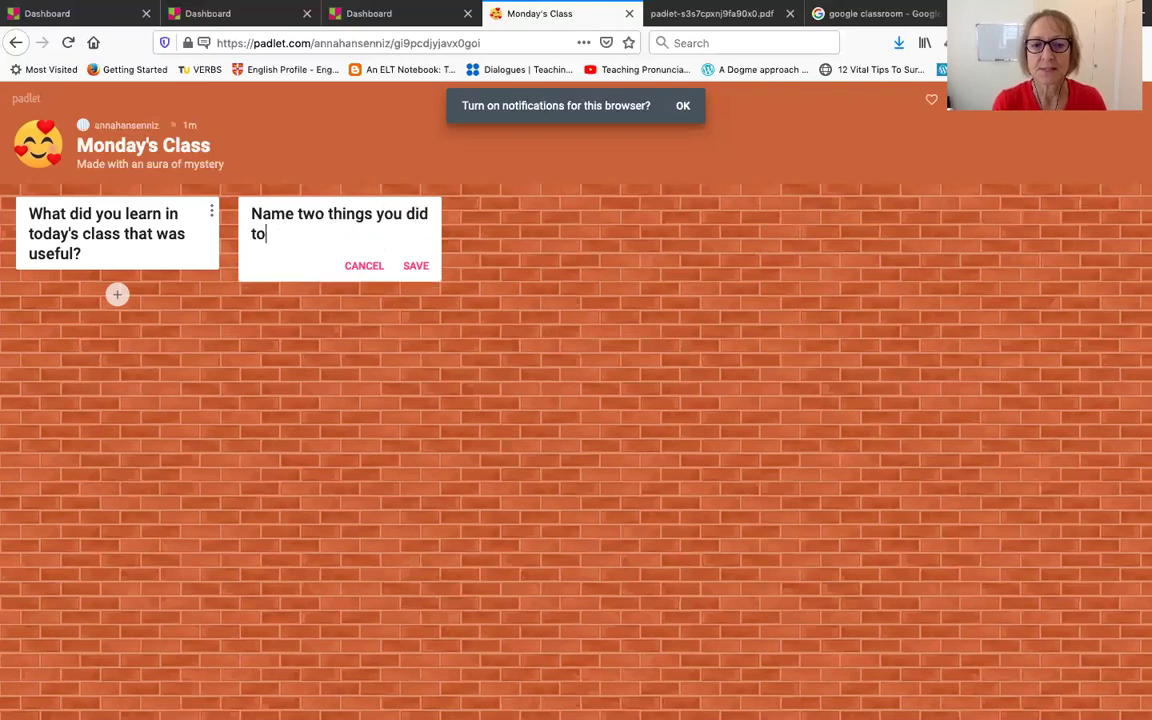
pyautogui.write('day. ')
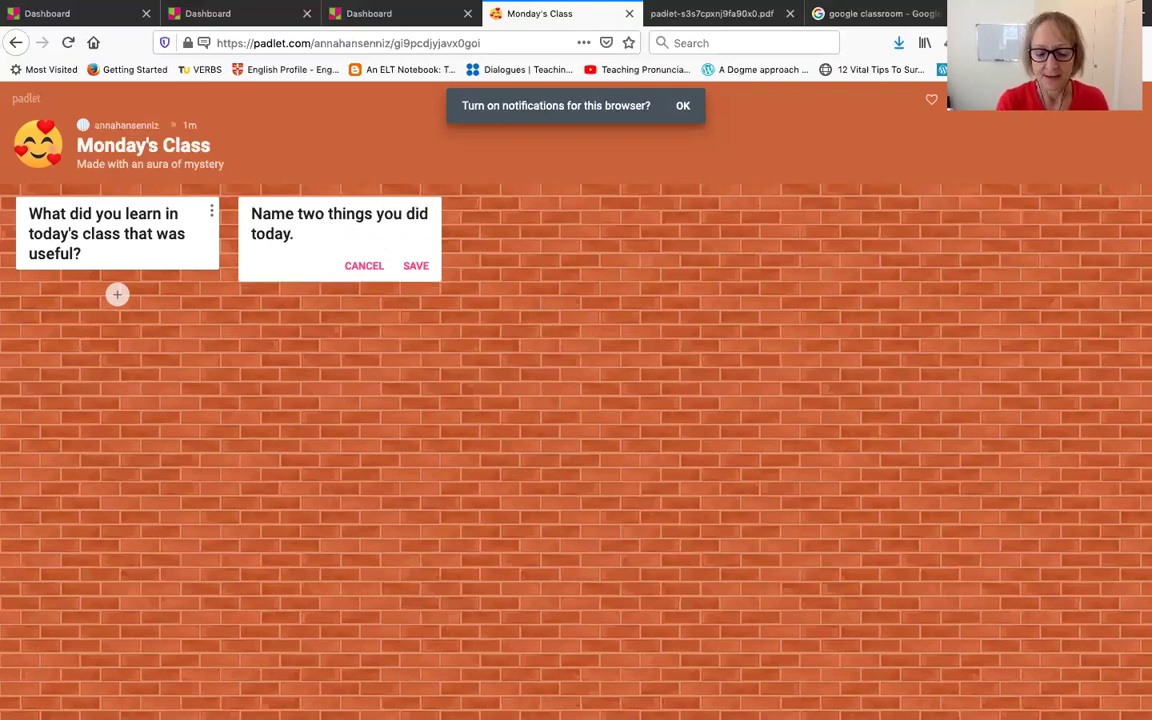
pyautogui.write('(')
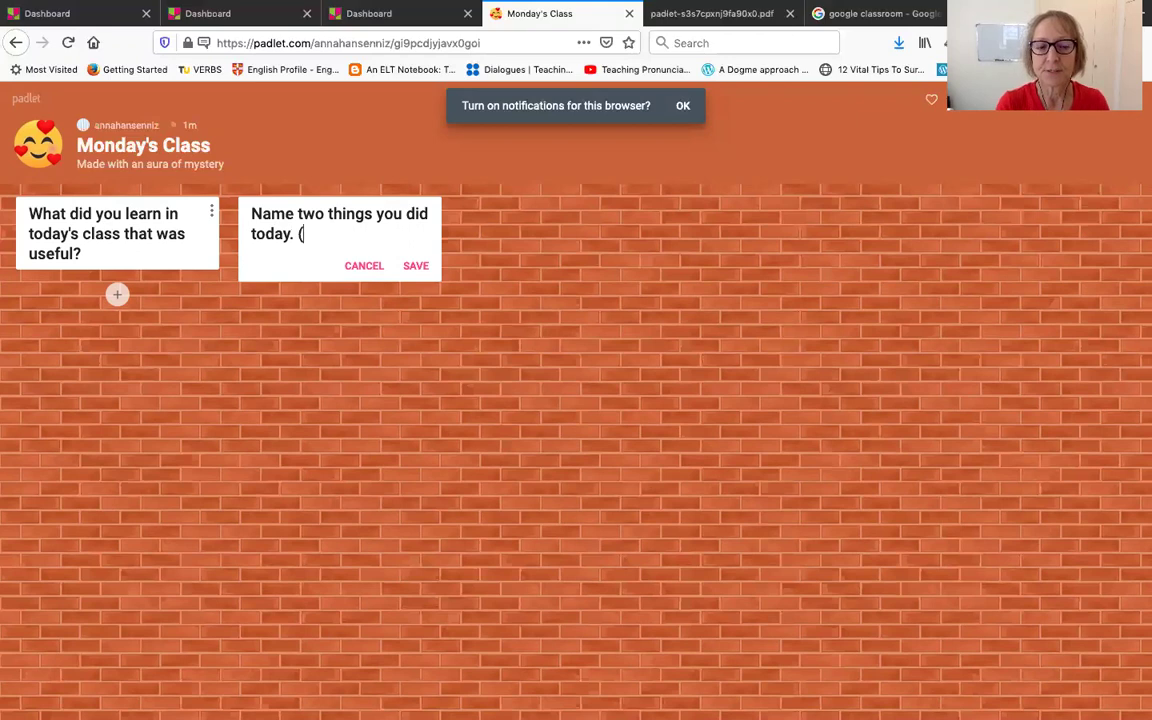
pyautogui.write('use the pa')
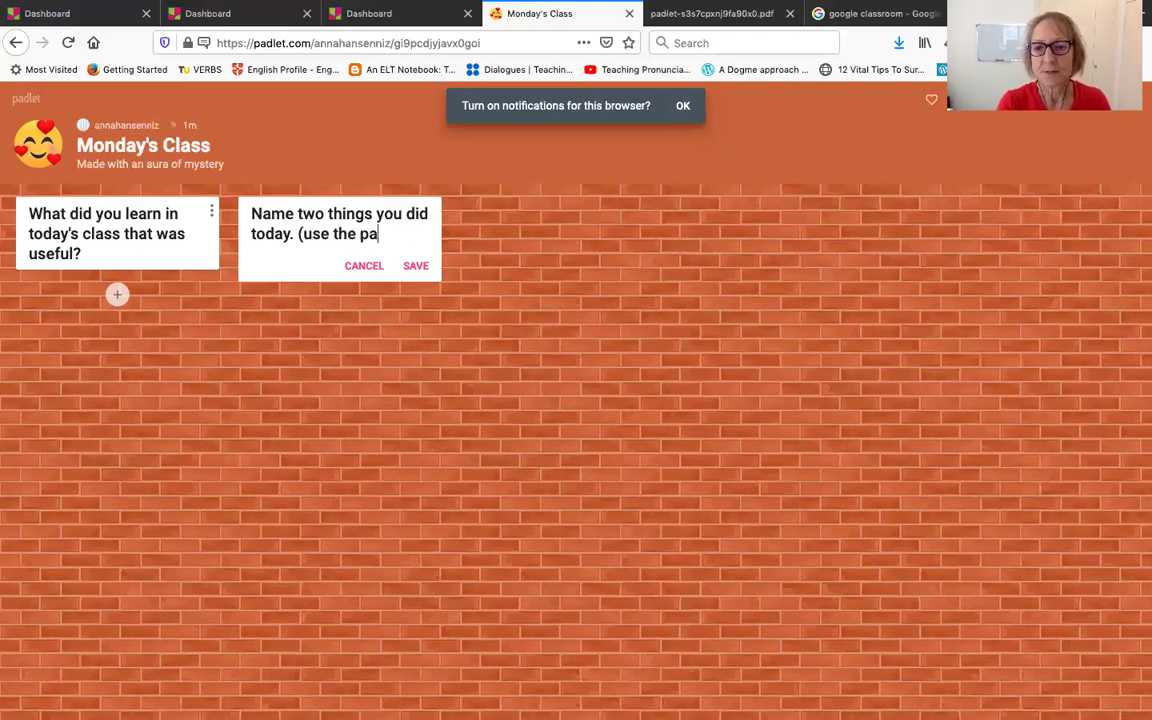
pyautogui.write('st simple ')
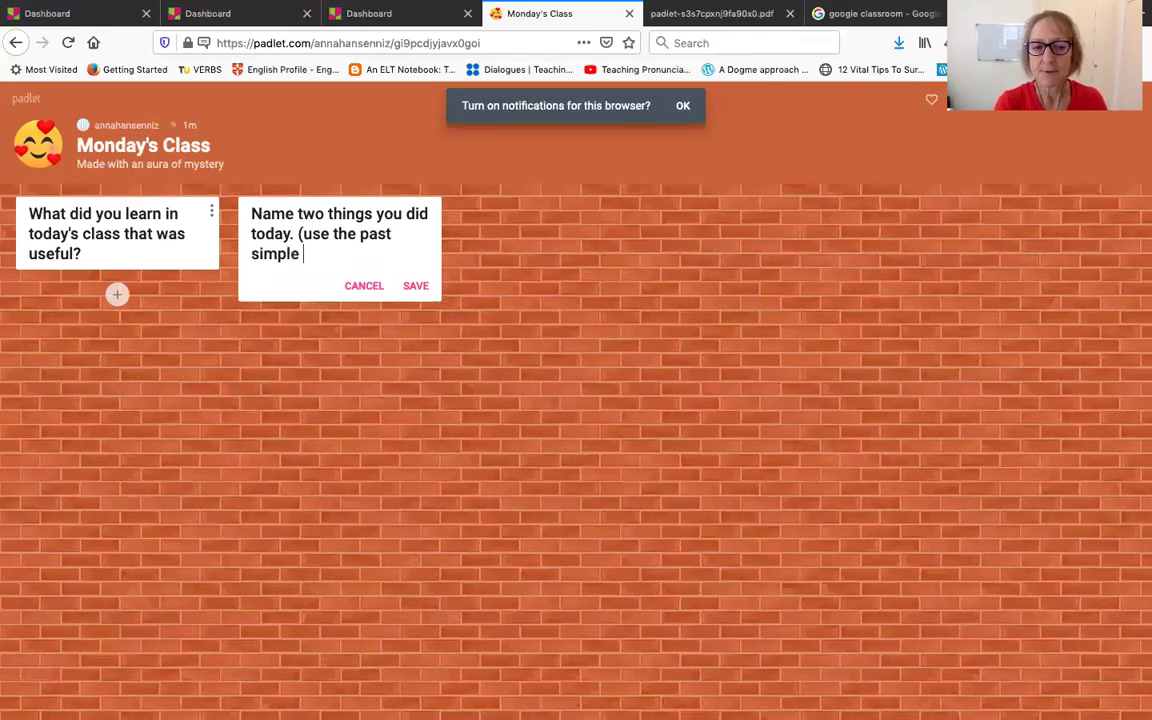
pyautogui.write(')')
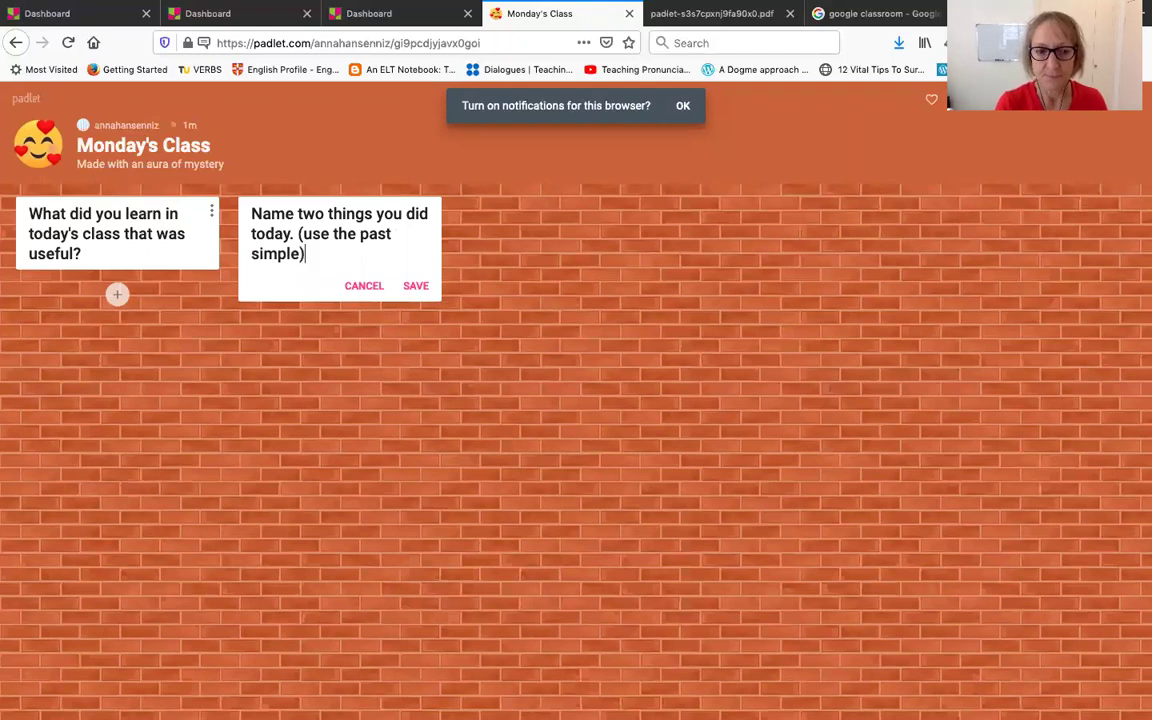
pyautogui.click(415, 286)
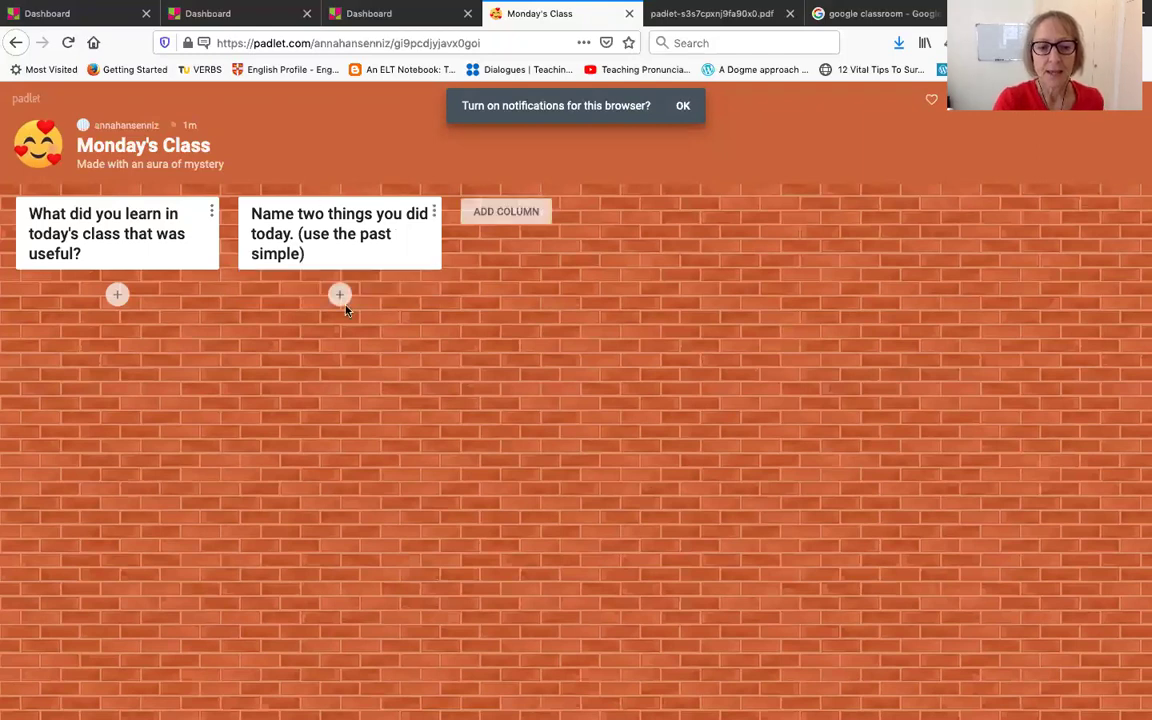
# Start a post in the second column and title it "2 things I did today".
pyautogui.click(339, 293)
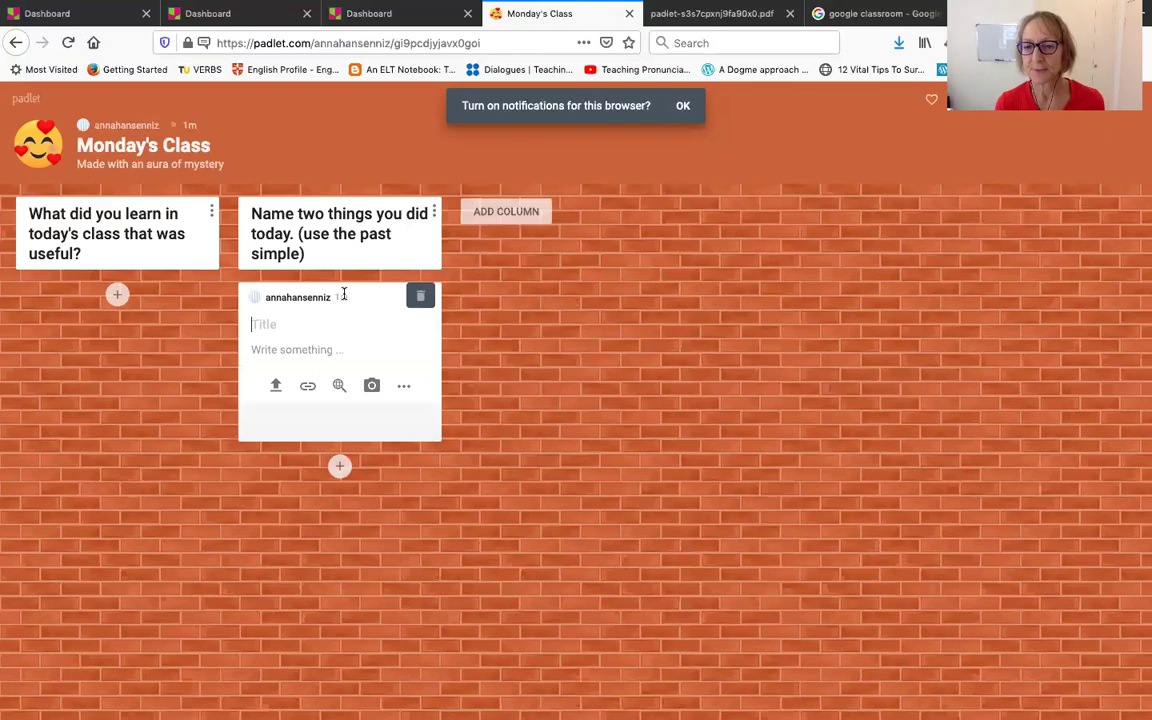
pyautogui.click(265, 327)
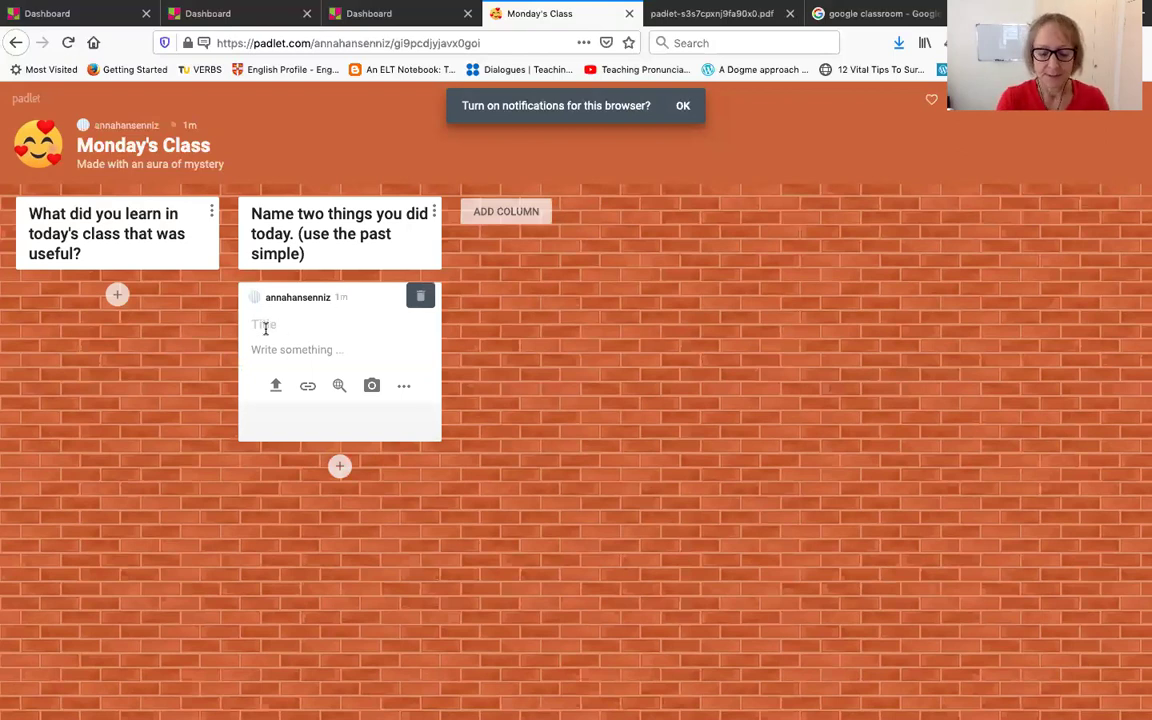
pyautogui.write('@this')
pyautogui.press('BackSpace')
pyautogui.press('BackSpace')
pyautogui.press('BackSpace')
pyautogui.press('BackSpace')
pyautogui.press('BackSpace')
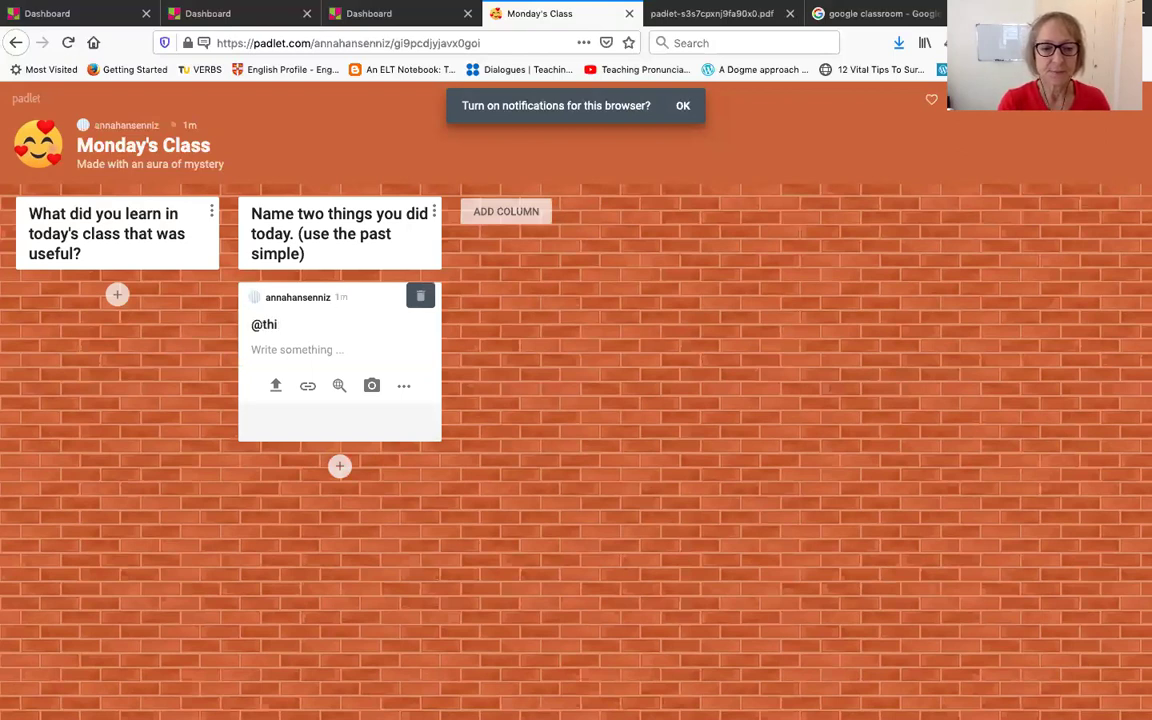
pyautogui.write('2 ')
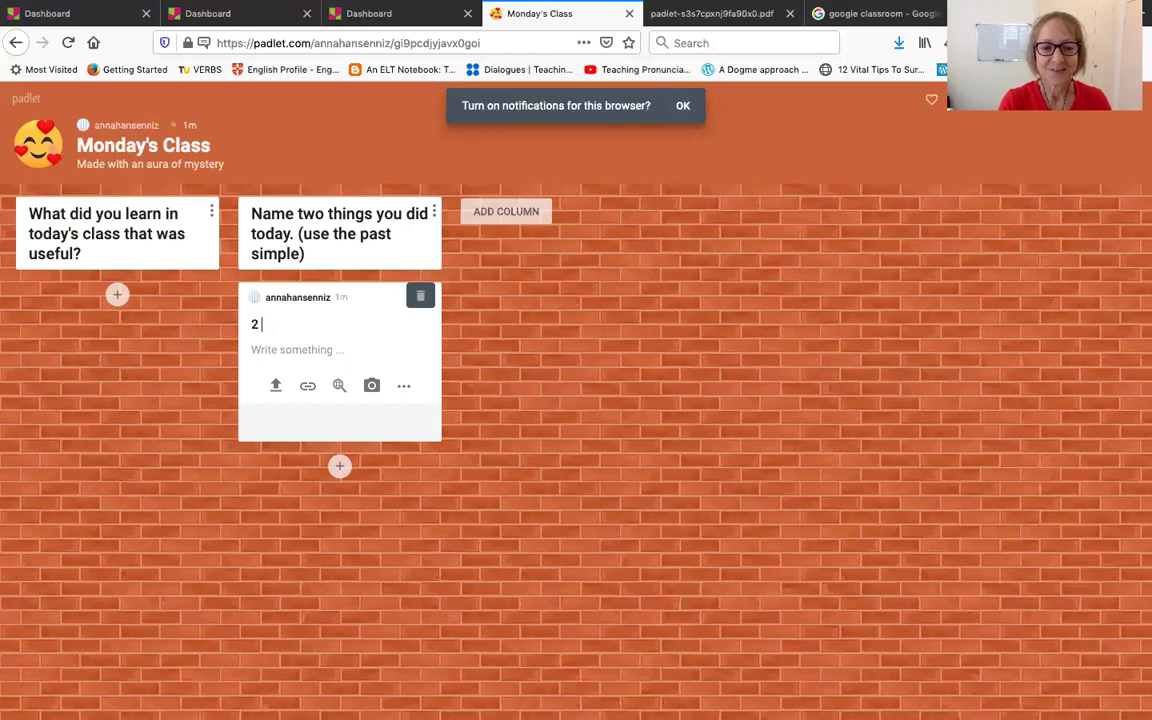
pyautogui.write('things I did today')
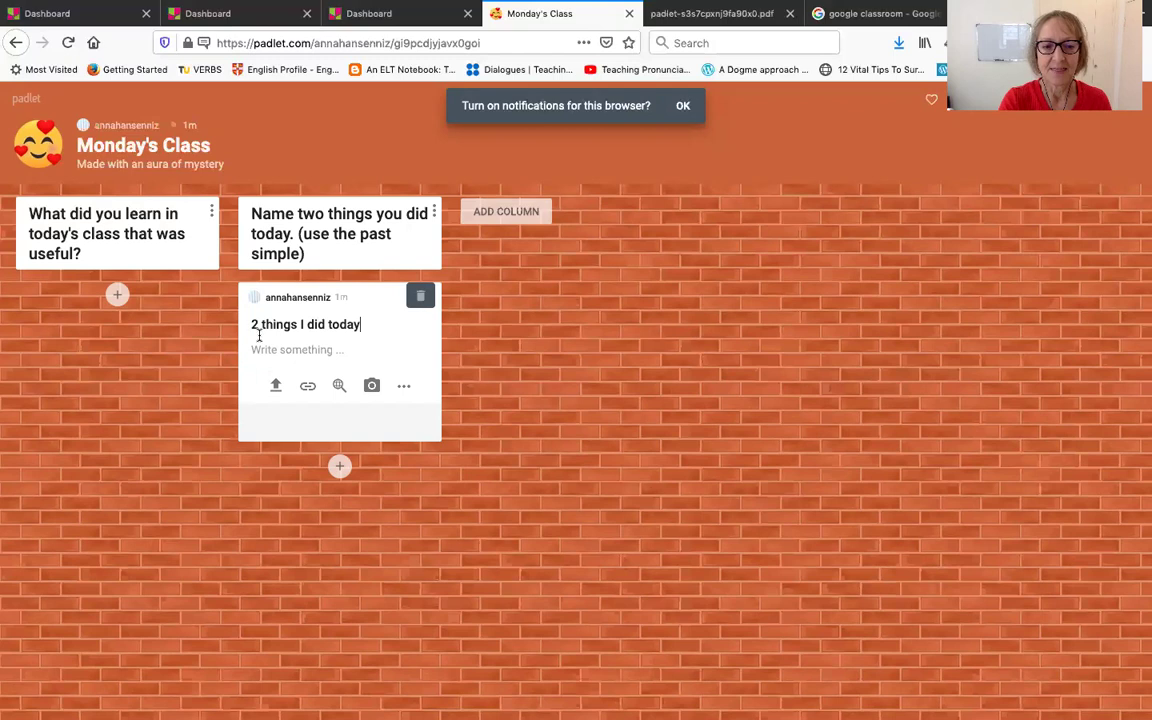
# Write "Today I made a quick video and listened to a webinar." as the post's body and publish the post.
pyautogui.click(260, 349)
pyautogui.write('Tod')
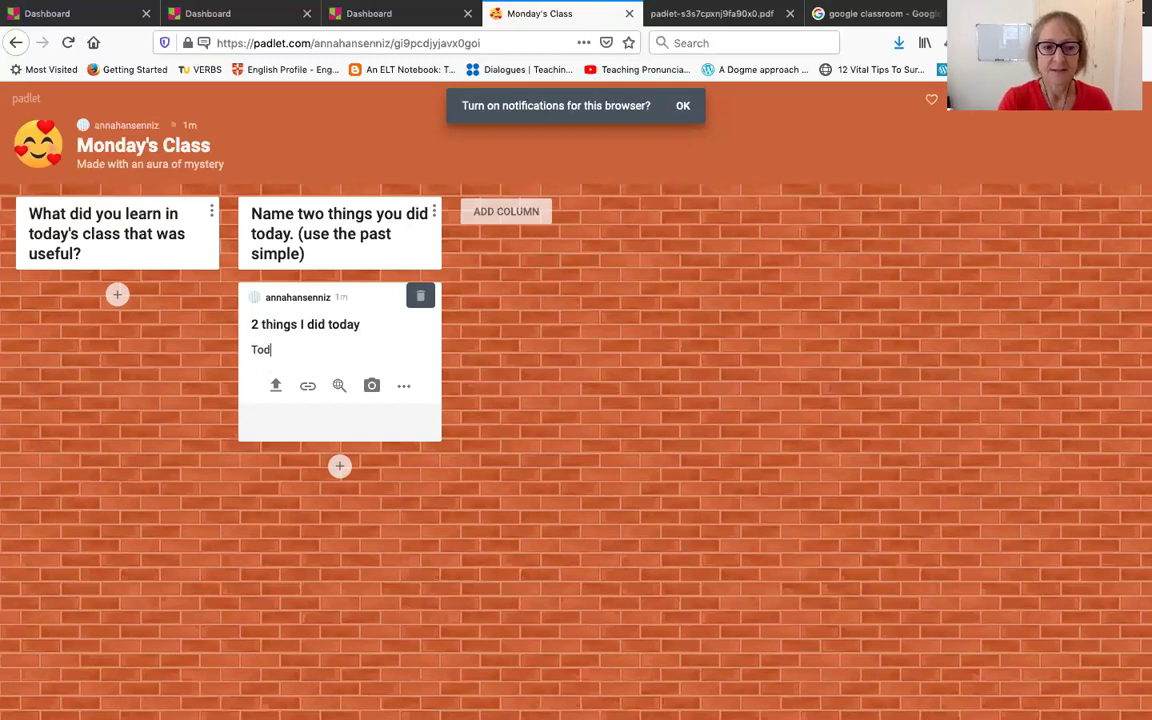
pyautogui.write('ay I make a')
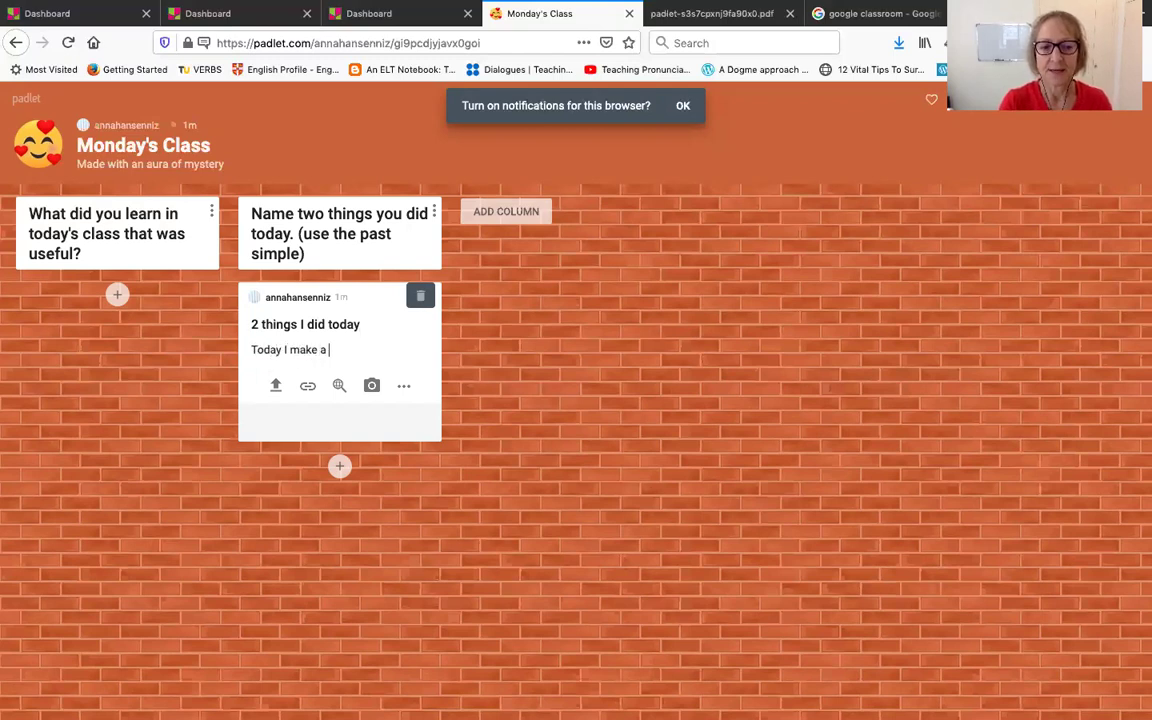
pyautogui.press('BackSpace')
pyautogui.press('BackSpace')
pyautogui.press('BackSpace')
pyautogui.press('BackSpace')
pyautogui.press('BackSpace')
pyautogui.write('de')
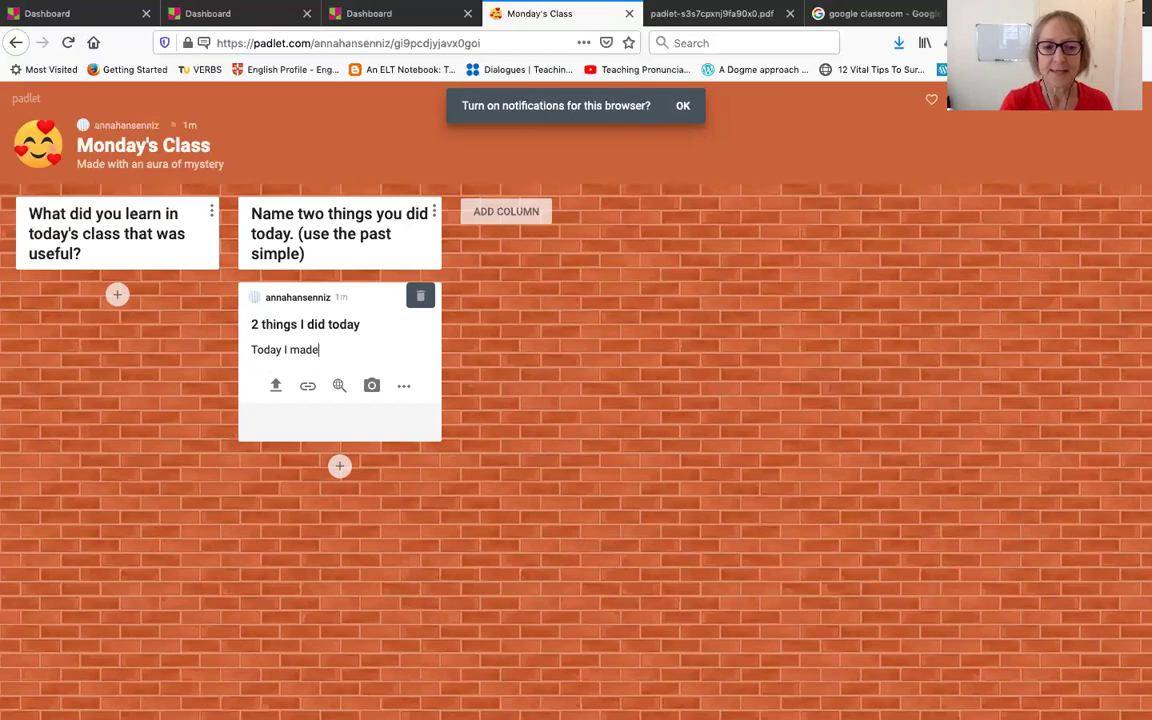
pyautogui.write(' a qu')
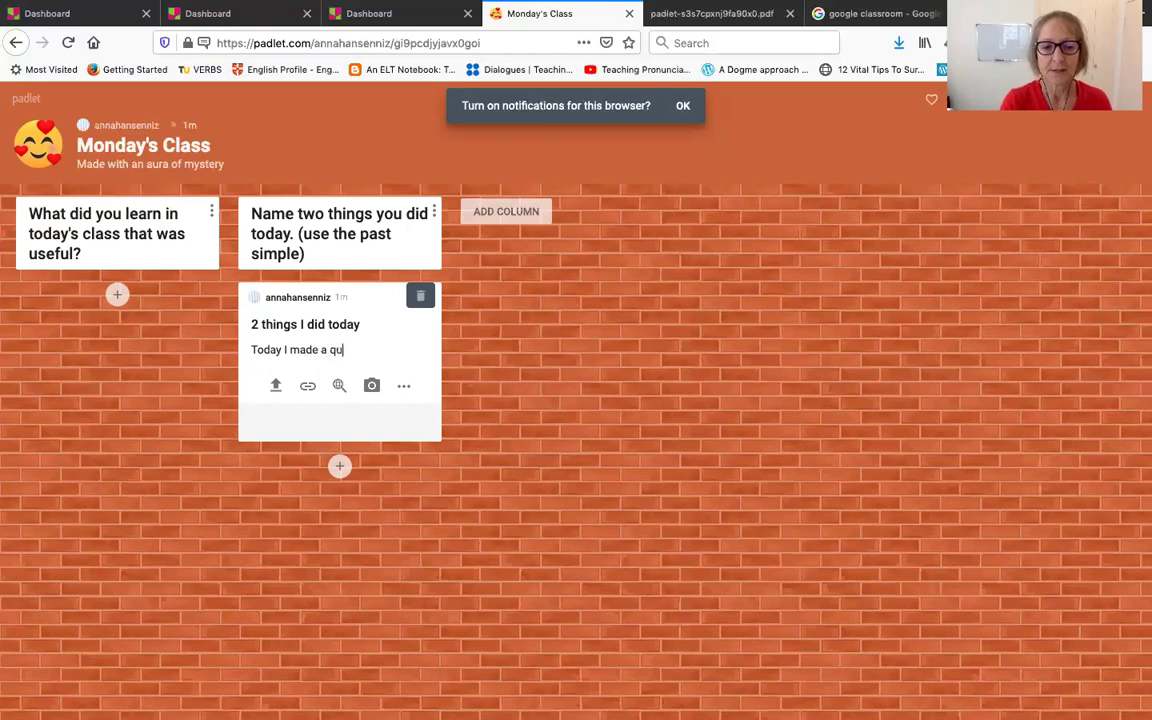
pyautogui.write('ick video a')
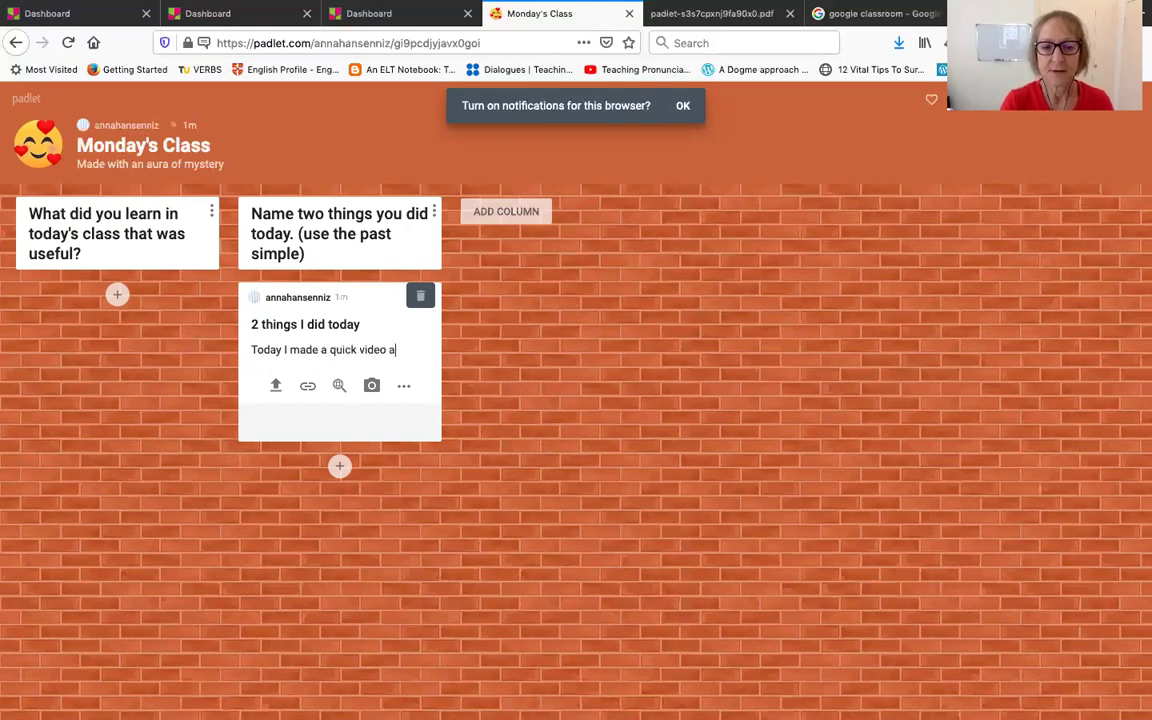
pyautogui.write('nd listened to a webinar.')
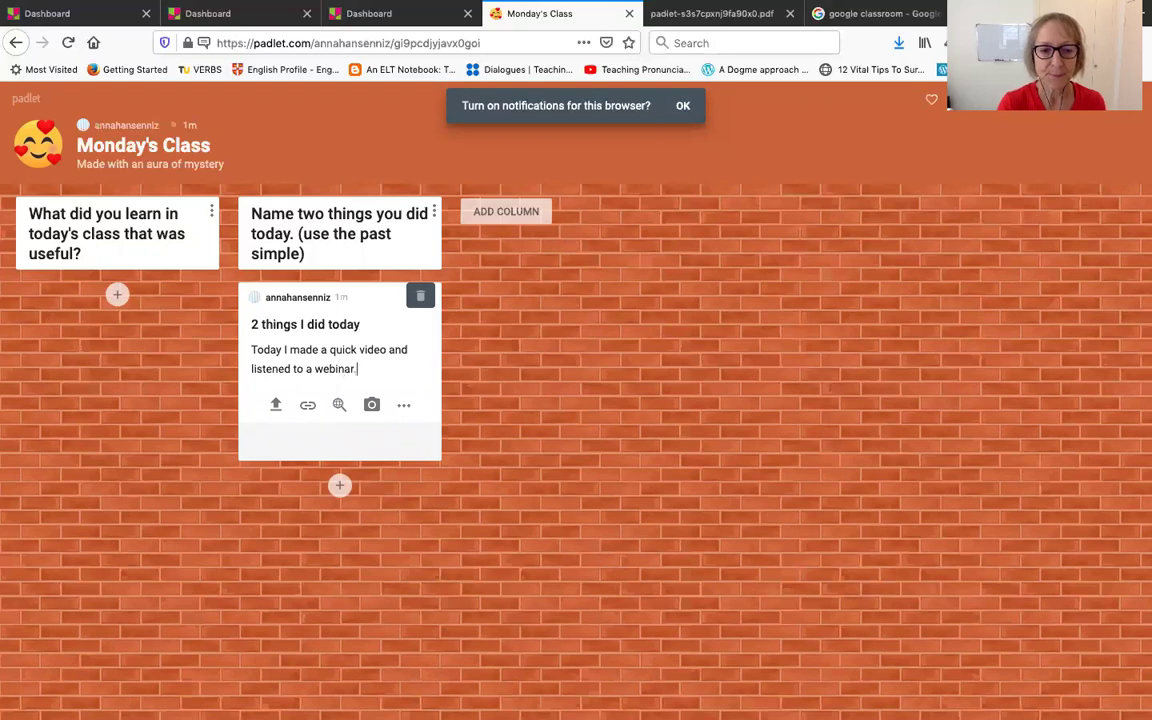
pyautogui.click(522, 391)
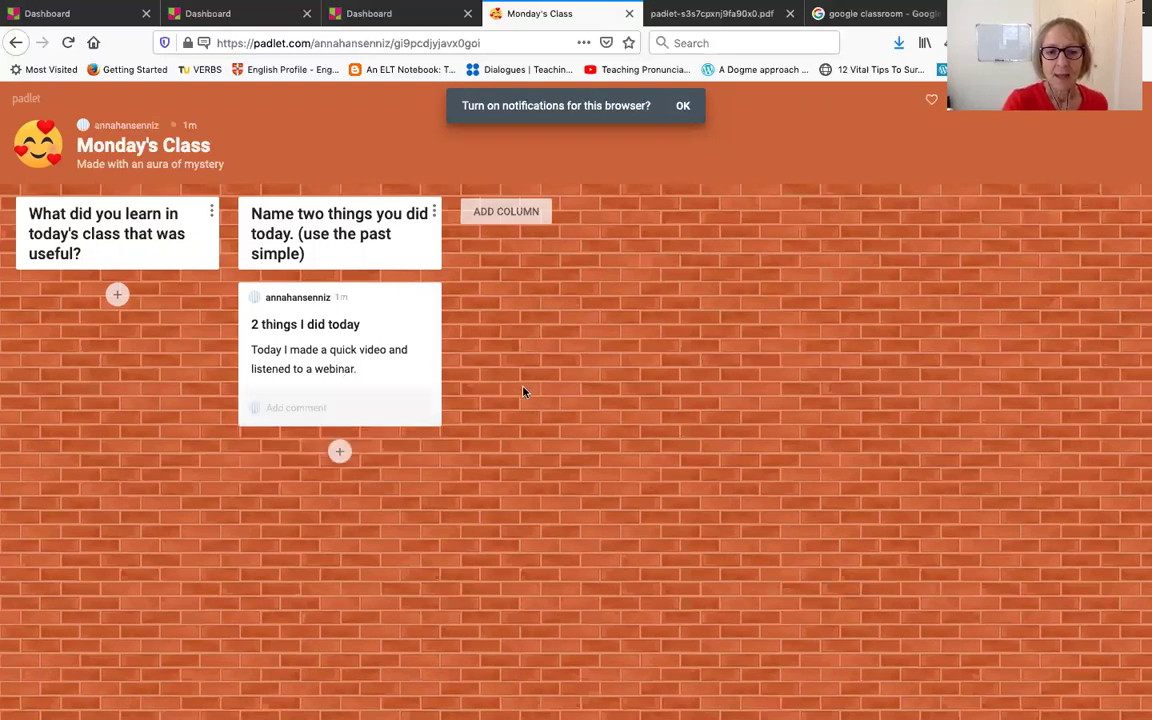
# Add and save a third column named "HOMEWORK: Think of a question that you can ask your brother/sister/friend and record it along with their answer.".
pyautogui.click(539, 211)
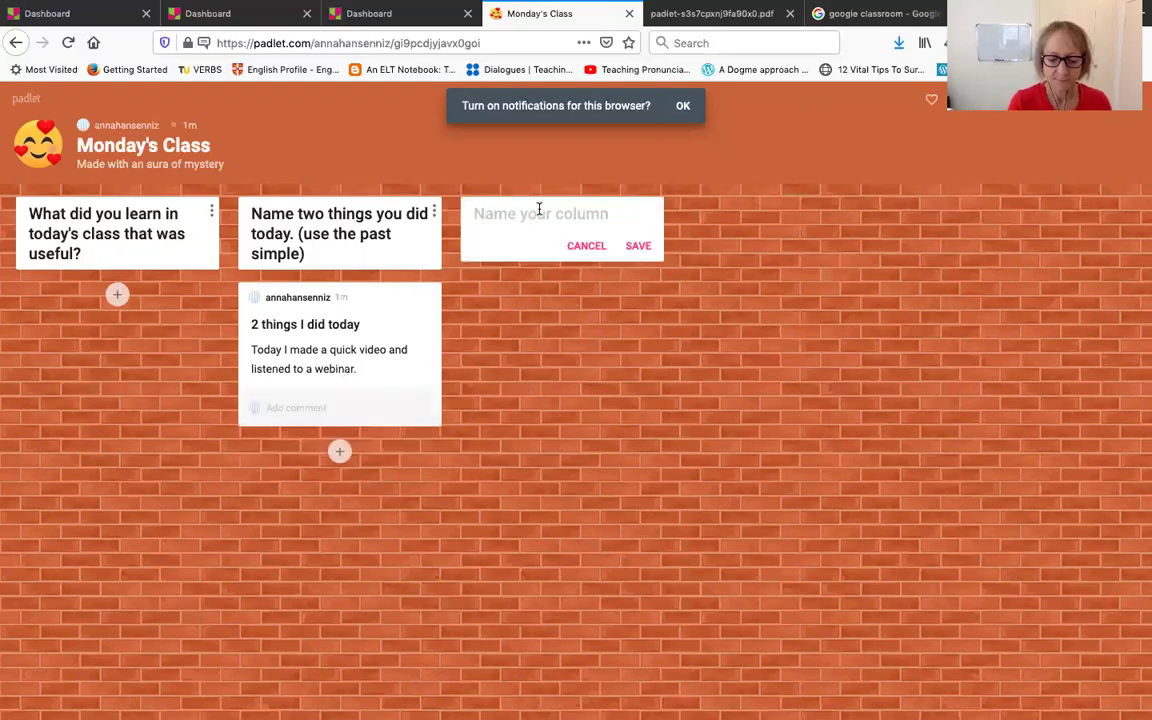
pyautogui.write('HOMEWORK')
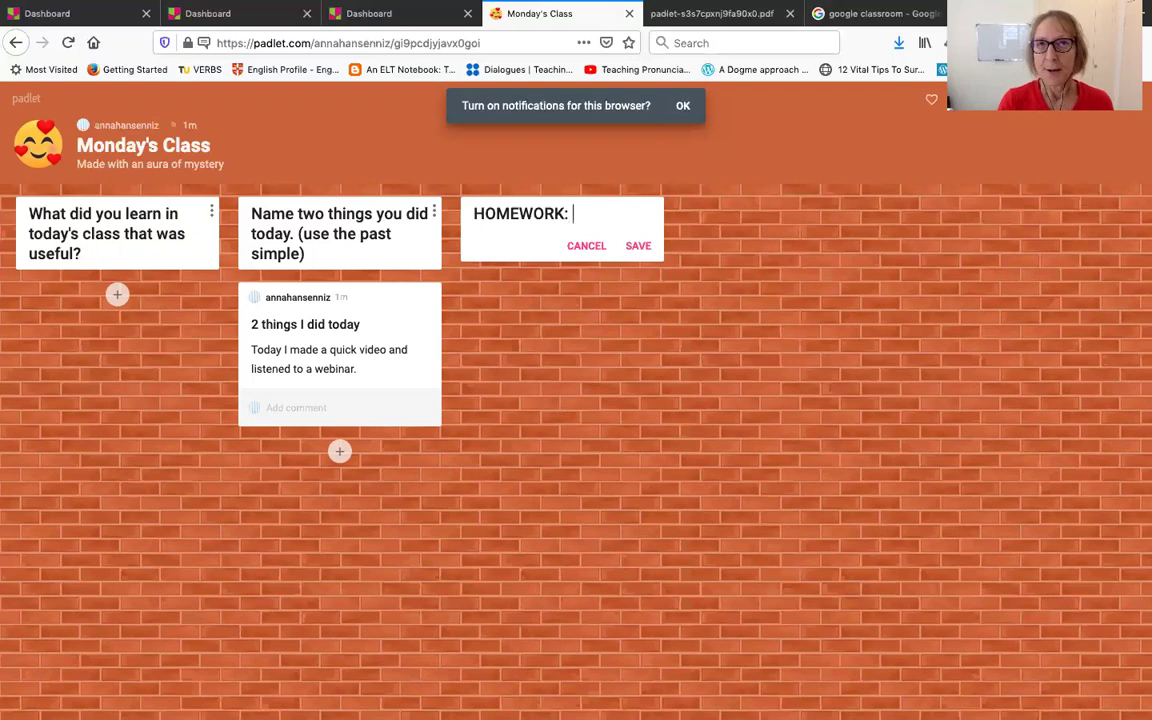
pyautogui.write(': A')
pyautogui.write('Think of a q')
pyautogui.write('uestion that ')
pyautogui.write('you can ask you')
pyautogui.write('r brother')
pyautogui.write('/sister/')
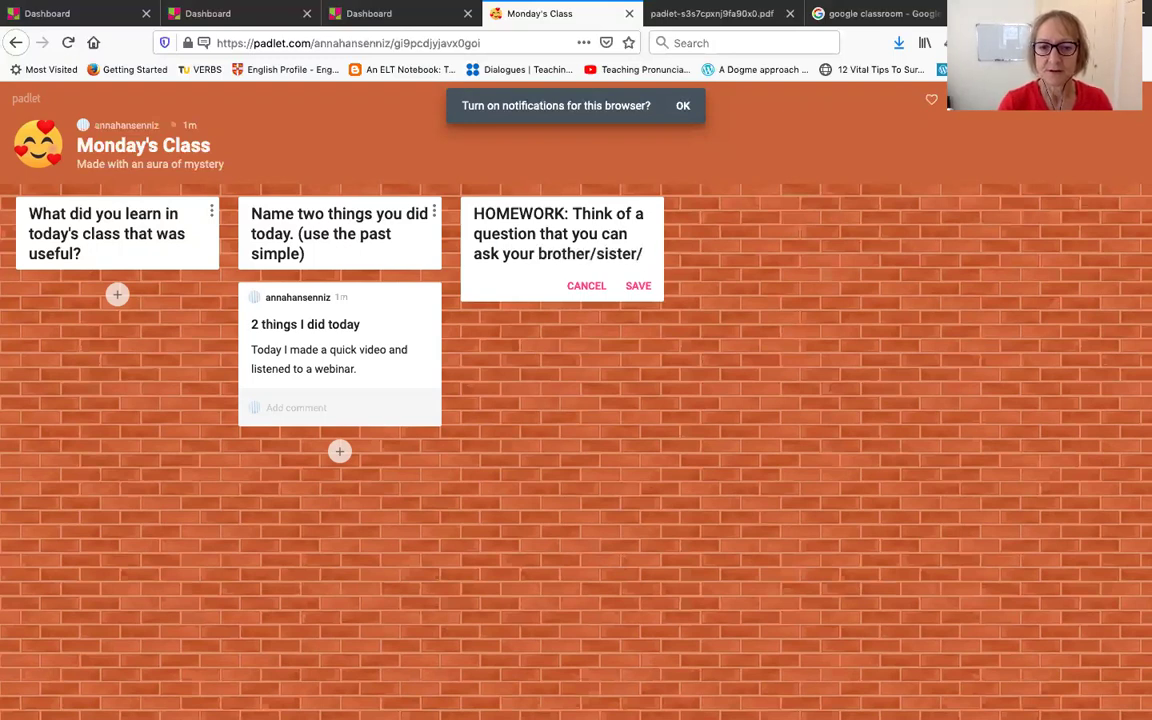
pyautogui.write('friend and re')
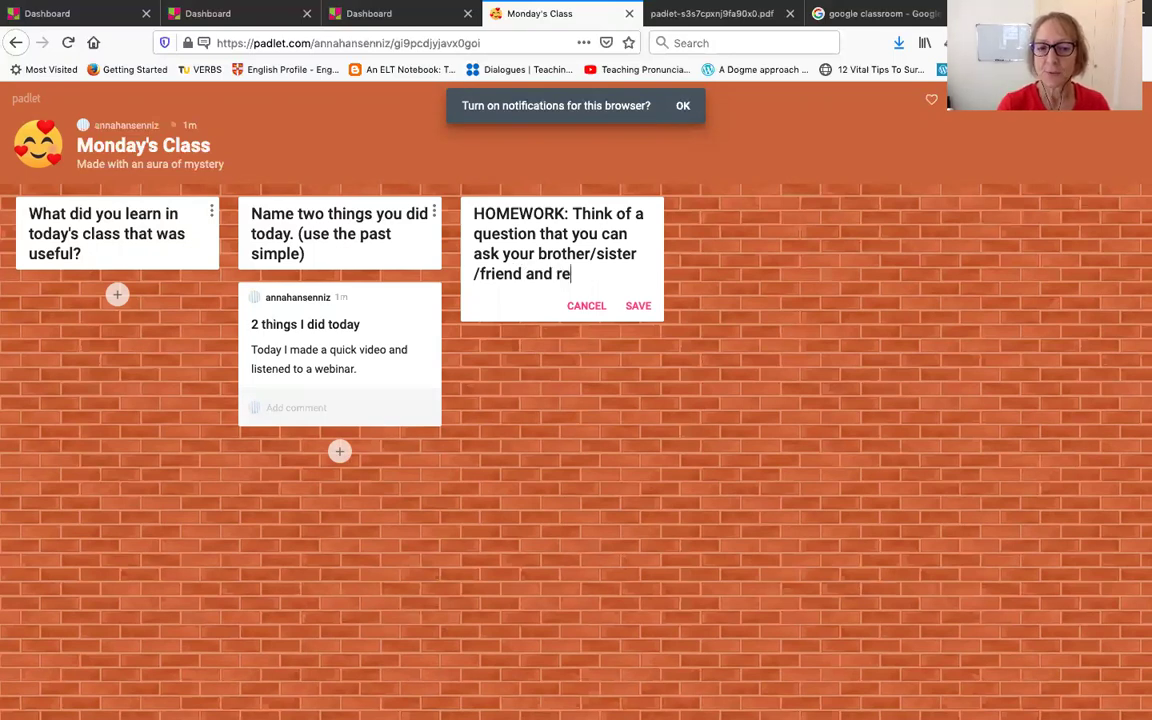
pyautogui.write('cord it along with their ans')
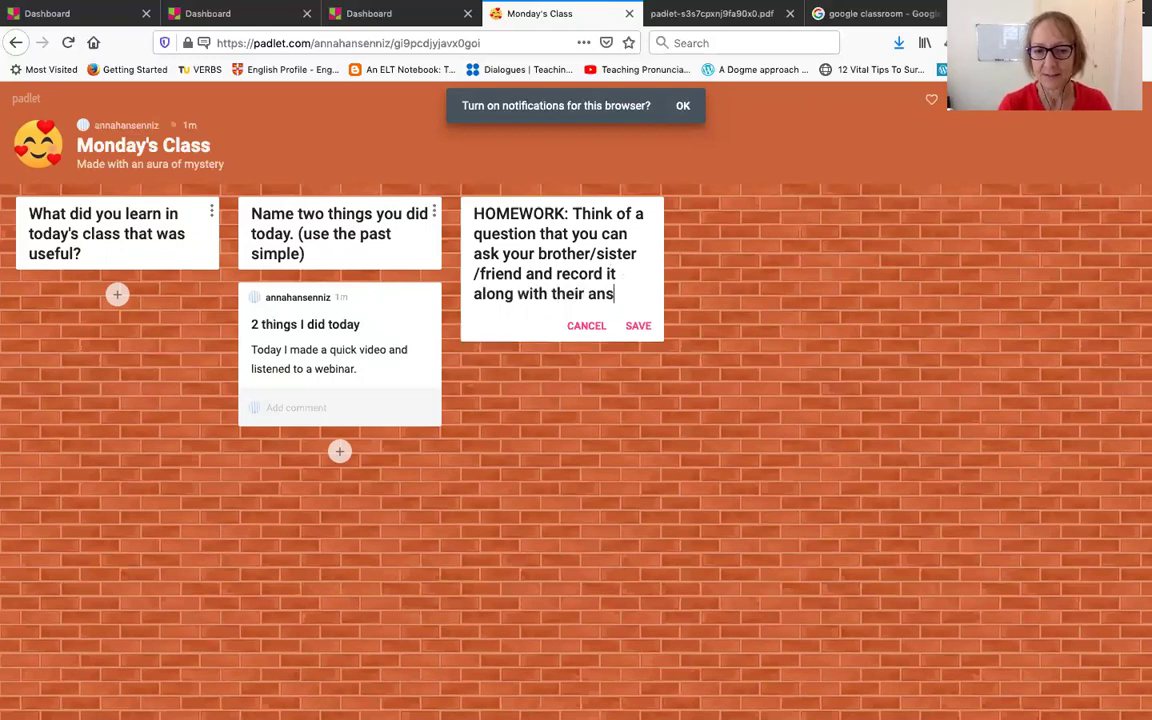
pyautogui.write('wer.')
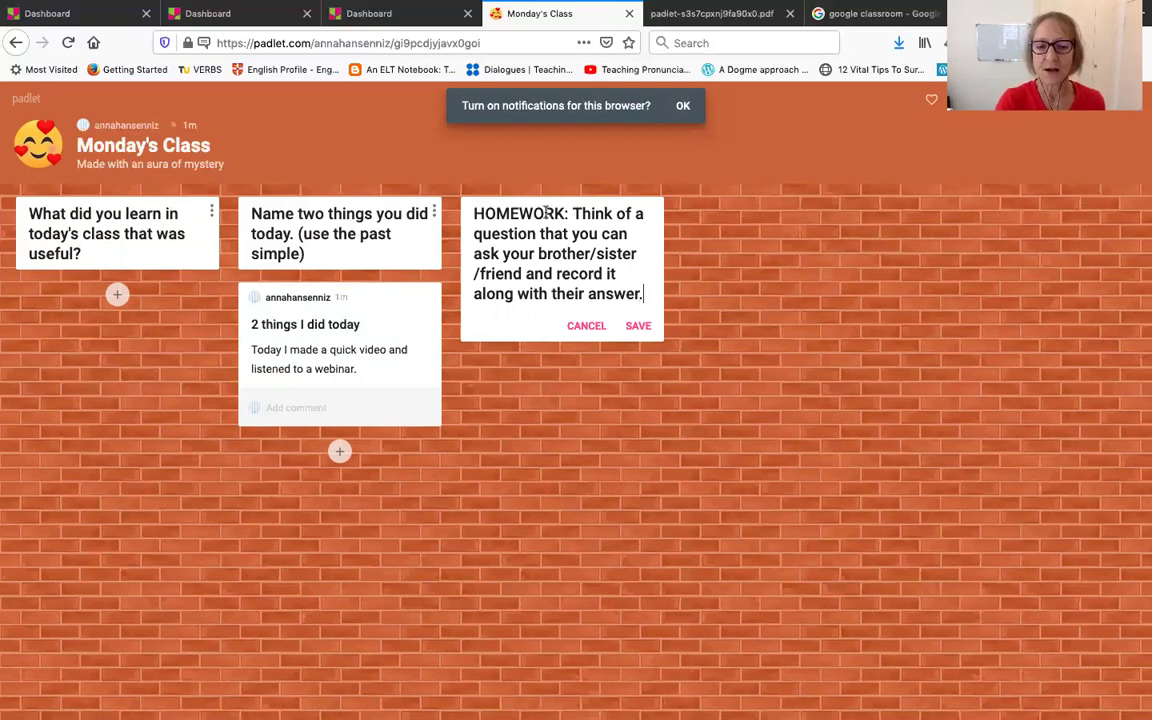
pyautogui.click(640, 325)
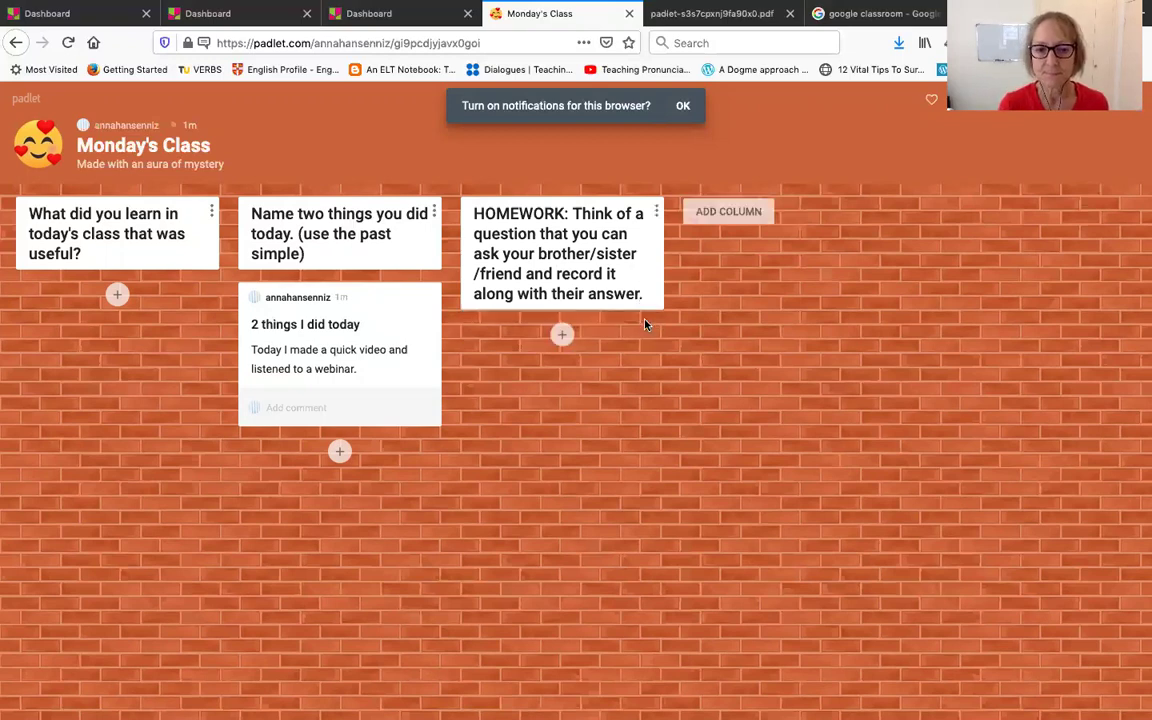
pyautogui.click(560, 336)
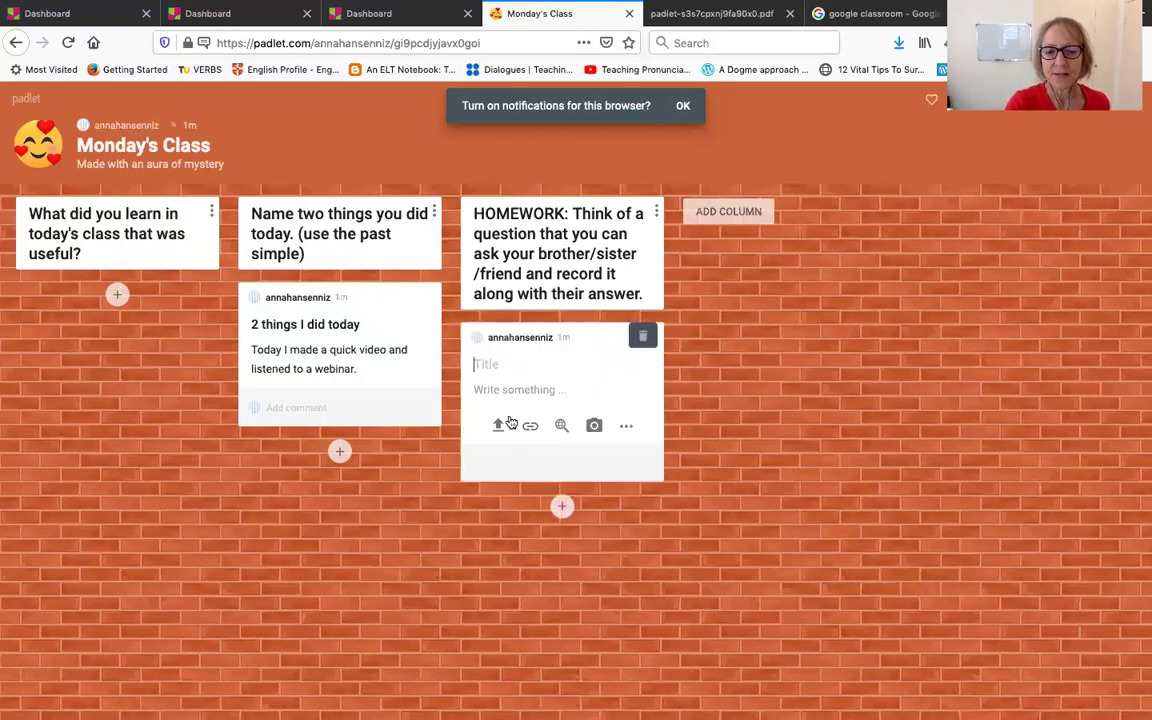
pyautogui.click(626, 426)
pyautogui.click(712, 517)
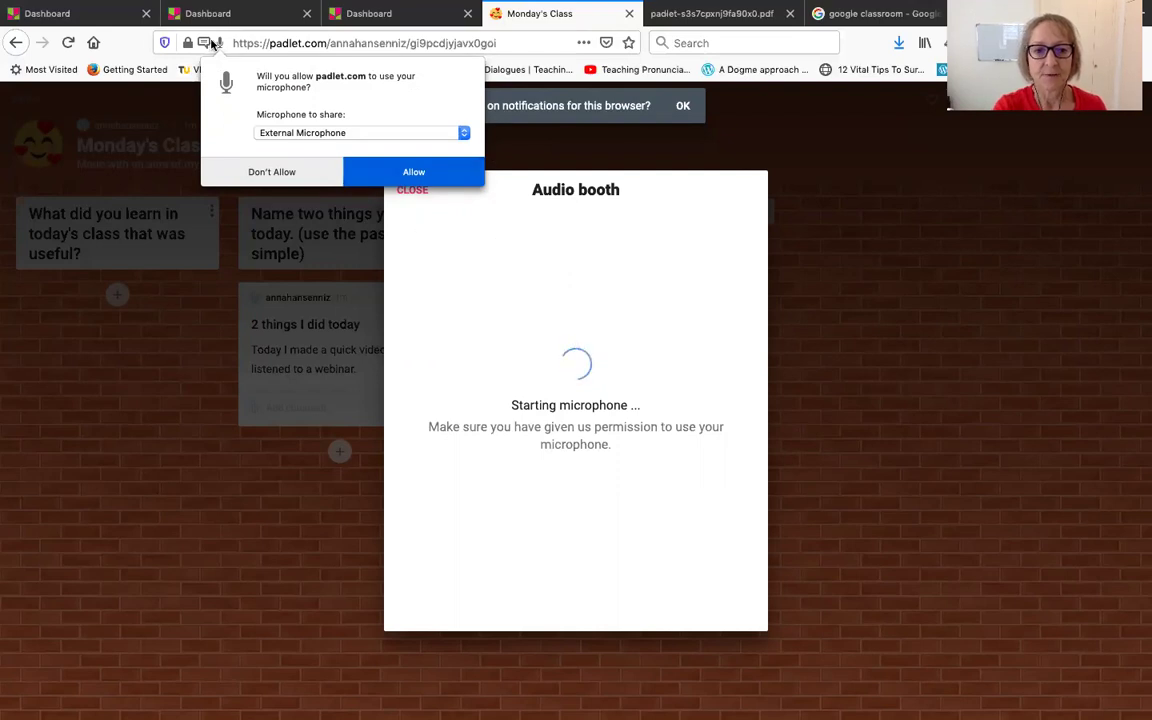
pyautogui.click(275, 173)
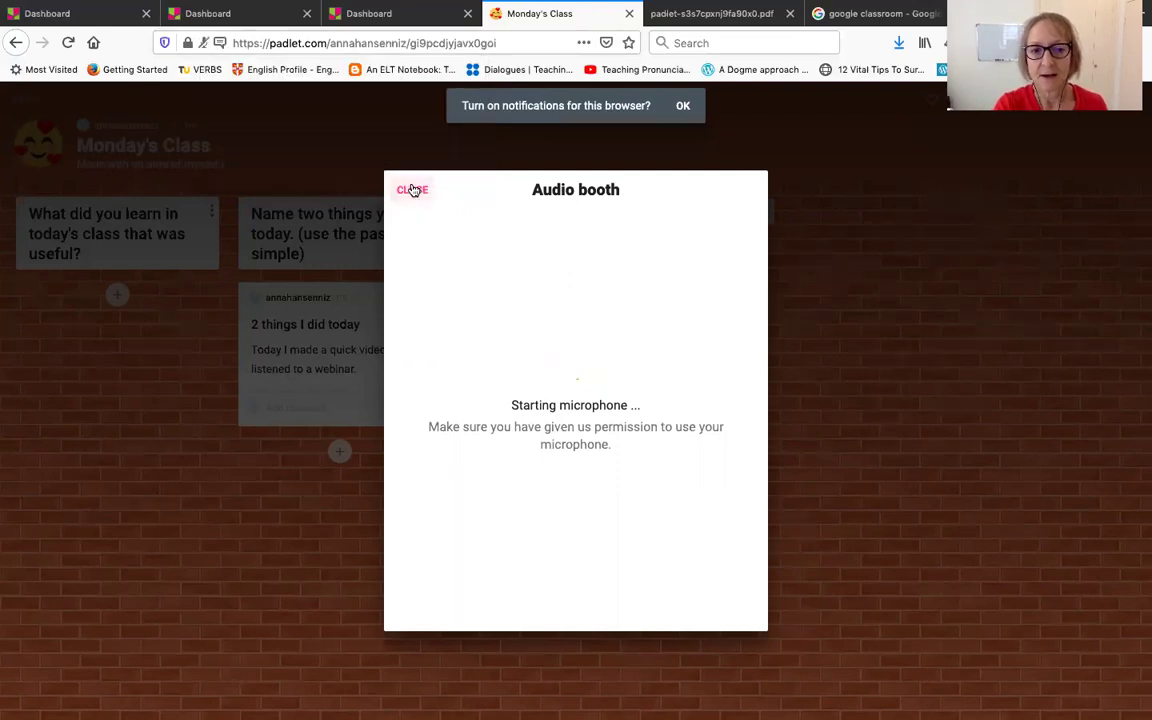
pyautogui.click(409, 189)
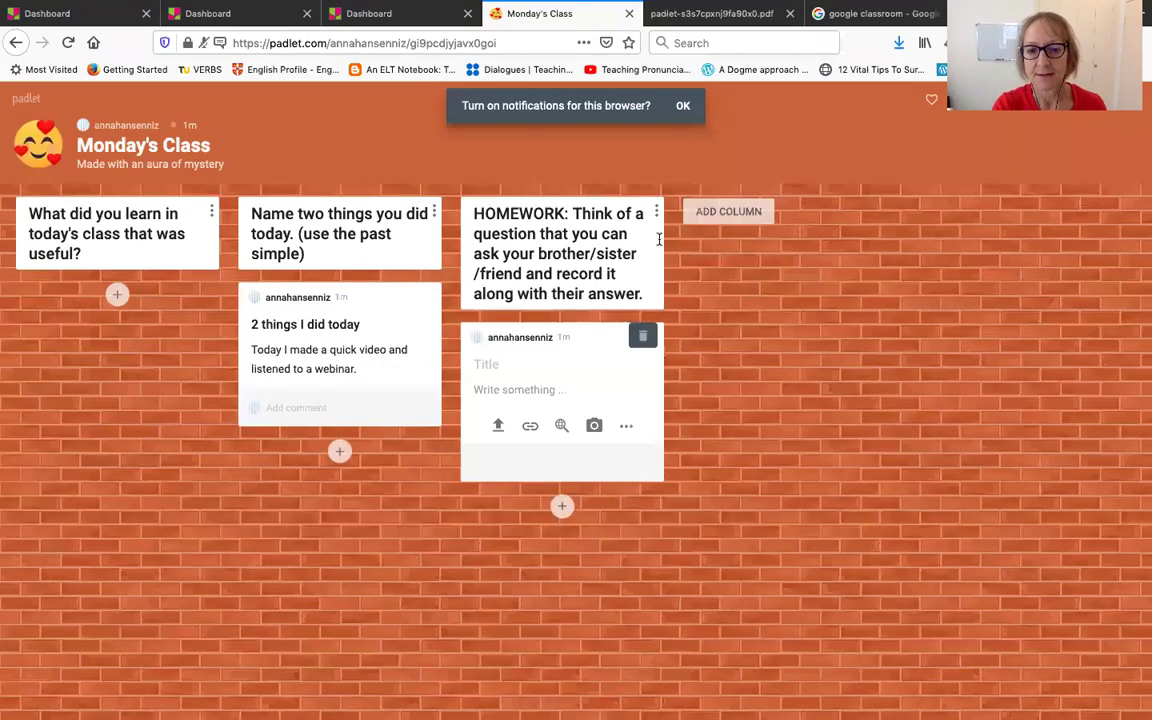
pyautogui.click(800, 361)
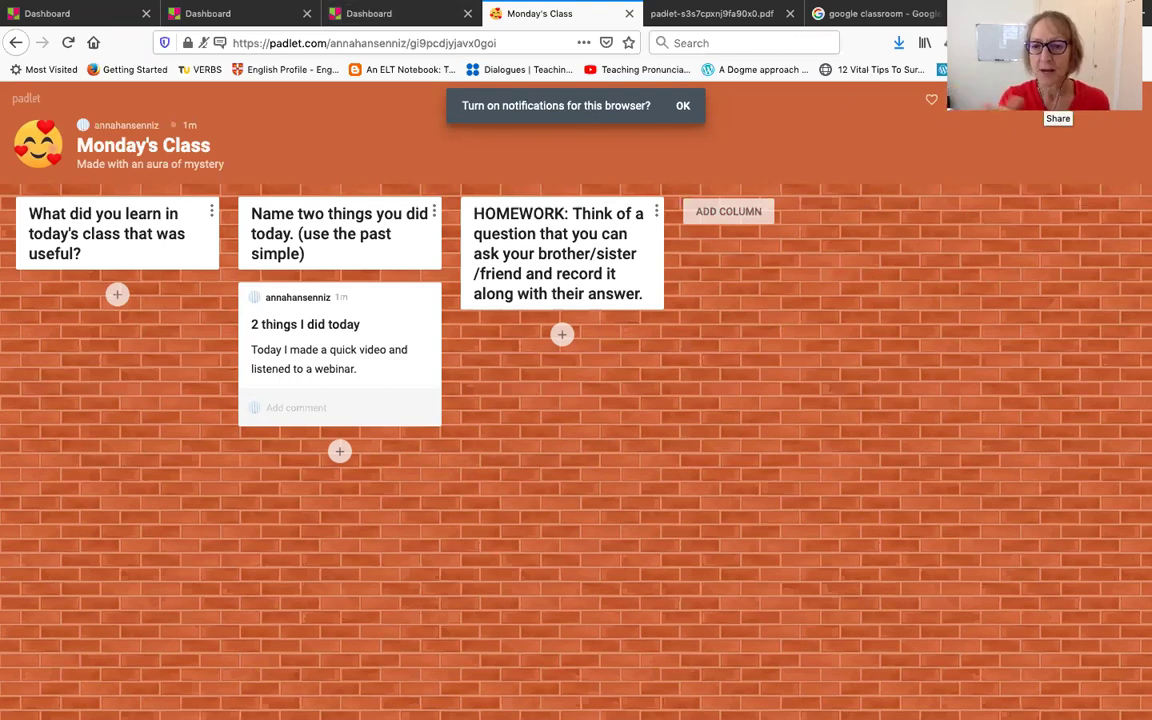
# Open the sharing options of the Monday's Class padlet and copy its link to the clipboard.
pyautogui.click(1030, 99)
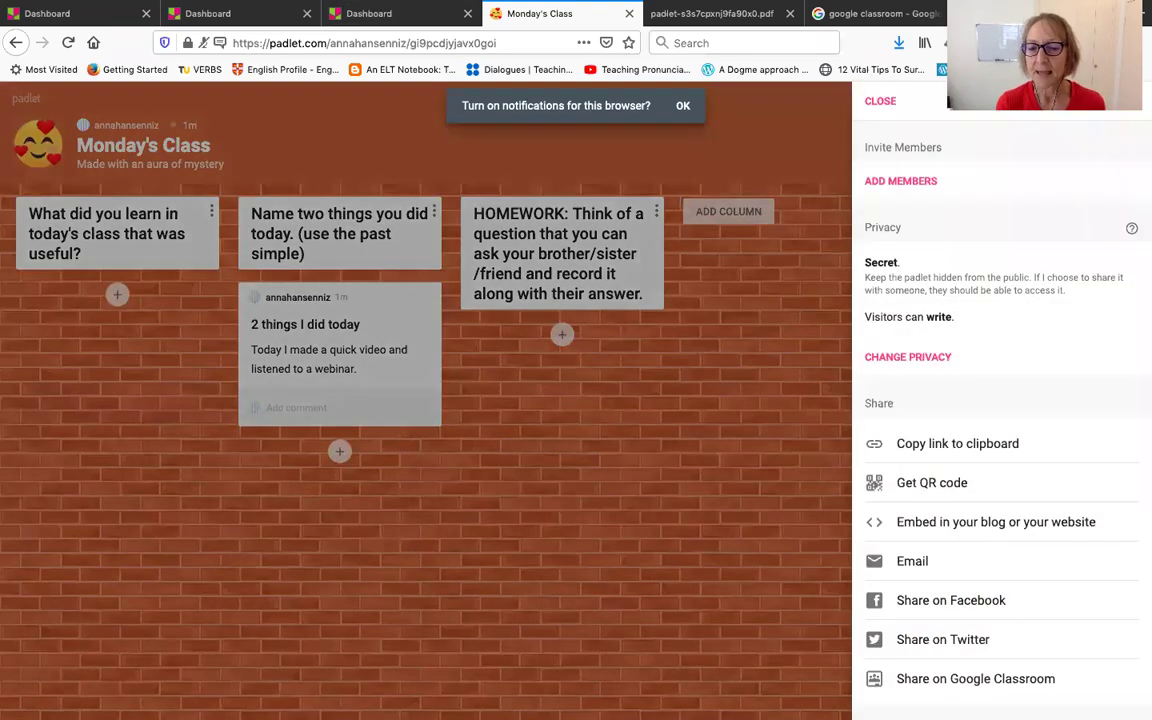
pyautogui.click(971, 450)
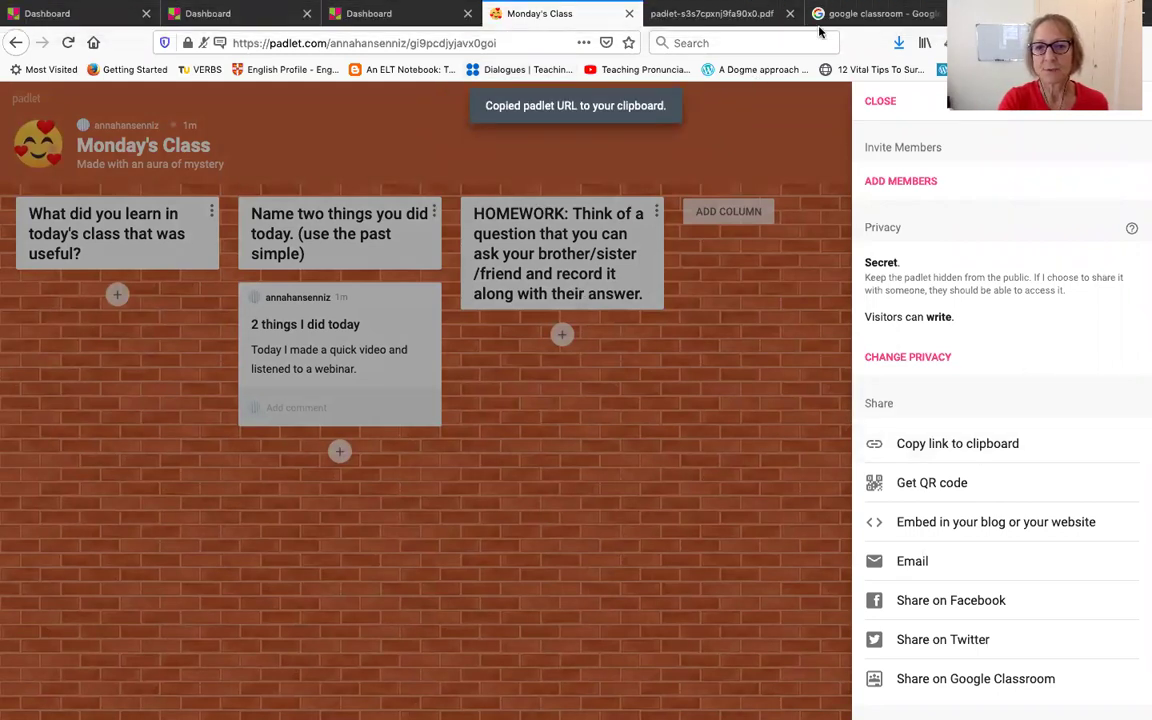
# Switch to the Let's Play class in Google Classroom and paste the copied padlet link into a new class comment.
pyautogui.click(862, 12)
pyautogui.click(750, 16)
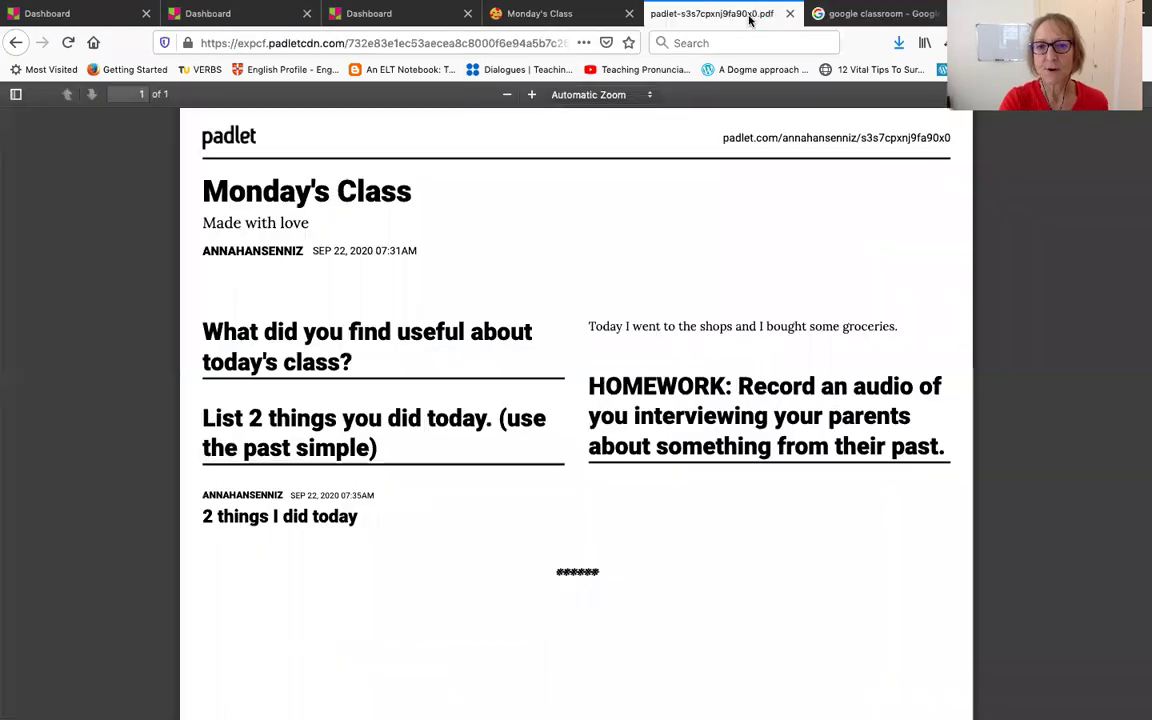
pyautogui.click(1020, 13)
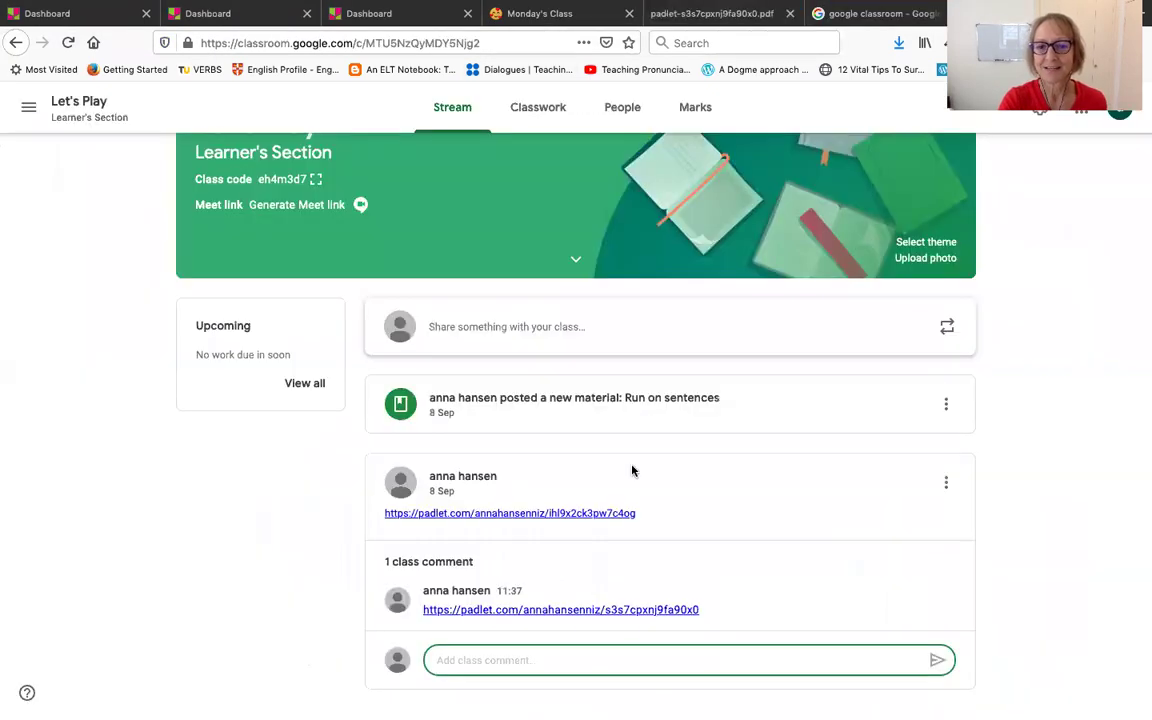
pyautogui.rightClick(458, 660)
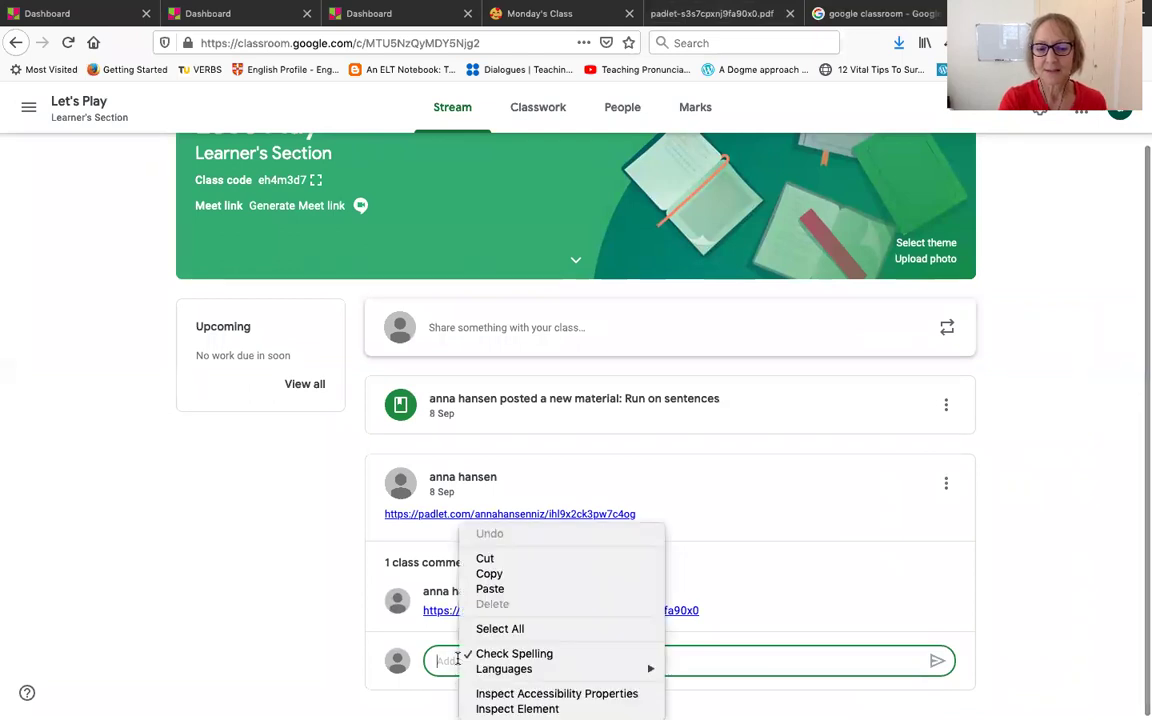
pyautogui.click(493, 589)
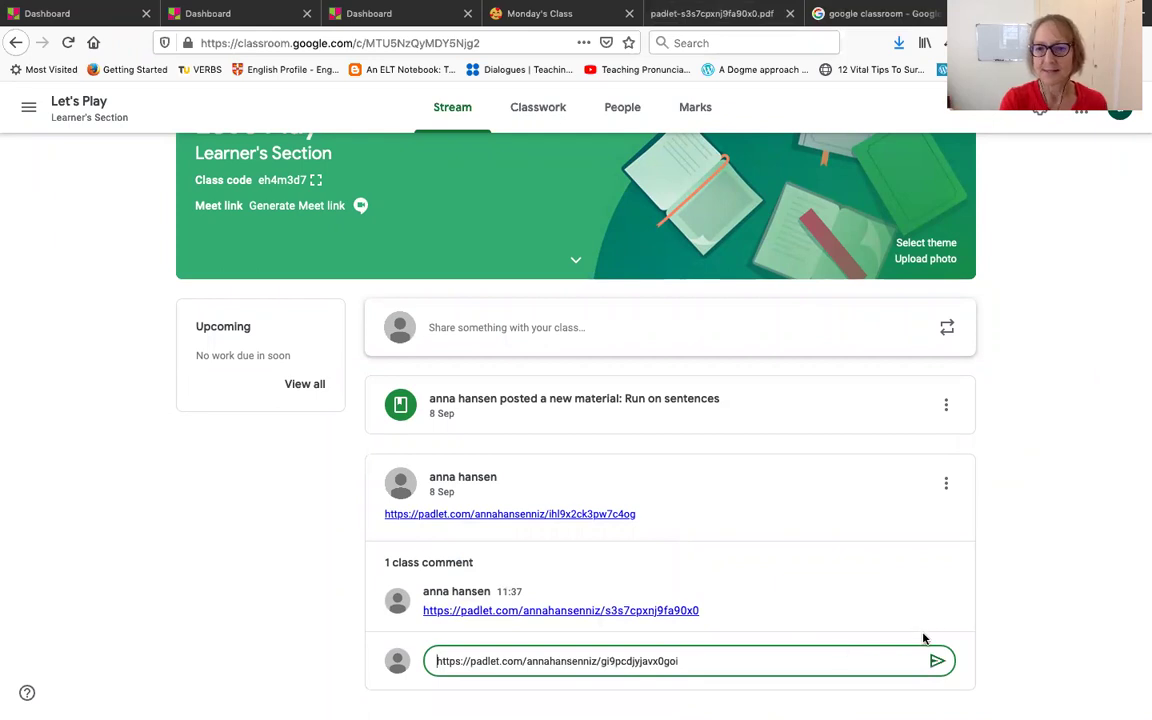
# Close Google Classroom without posting the comment, along with the Google search page and the old padlet PDF.
pyautogui.click(1112, 14)
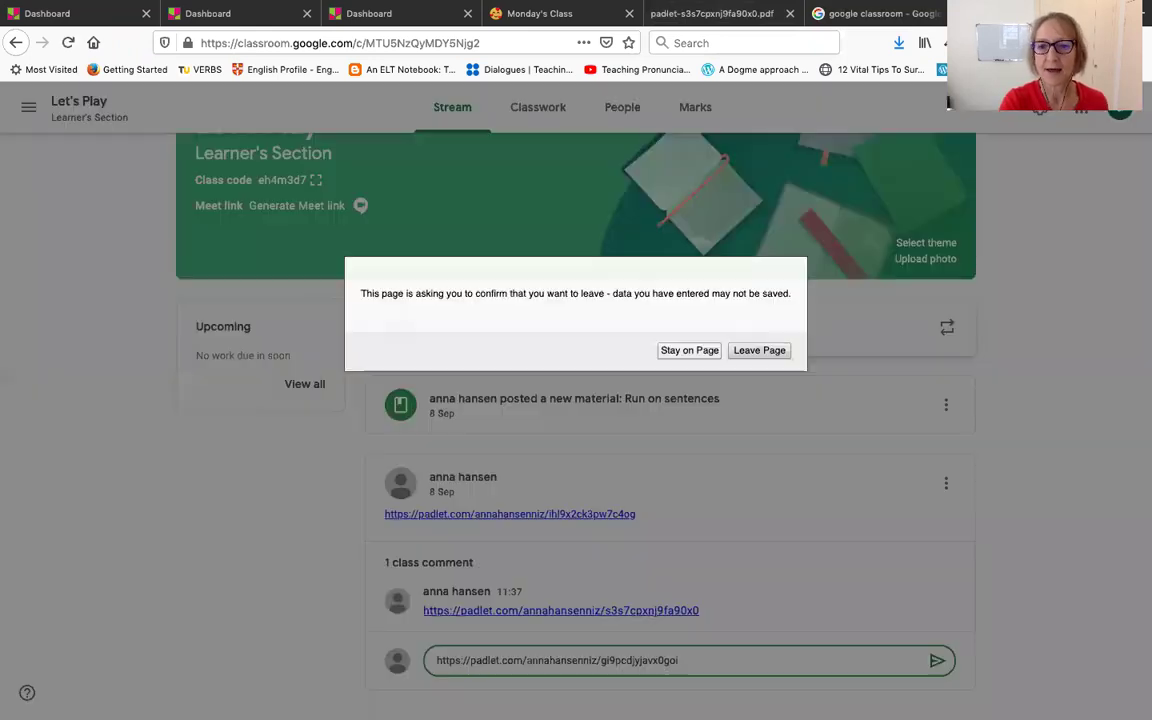
pyautogui.click(759, 350)
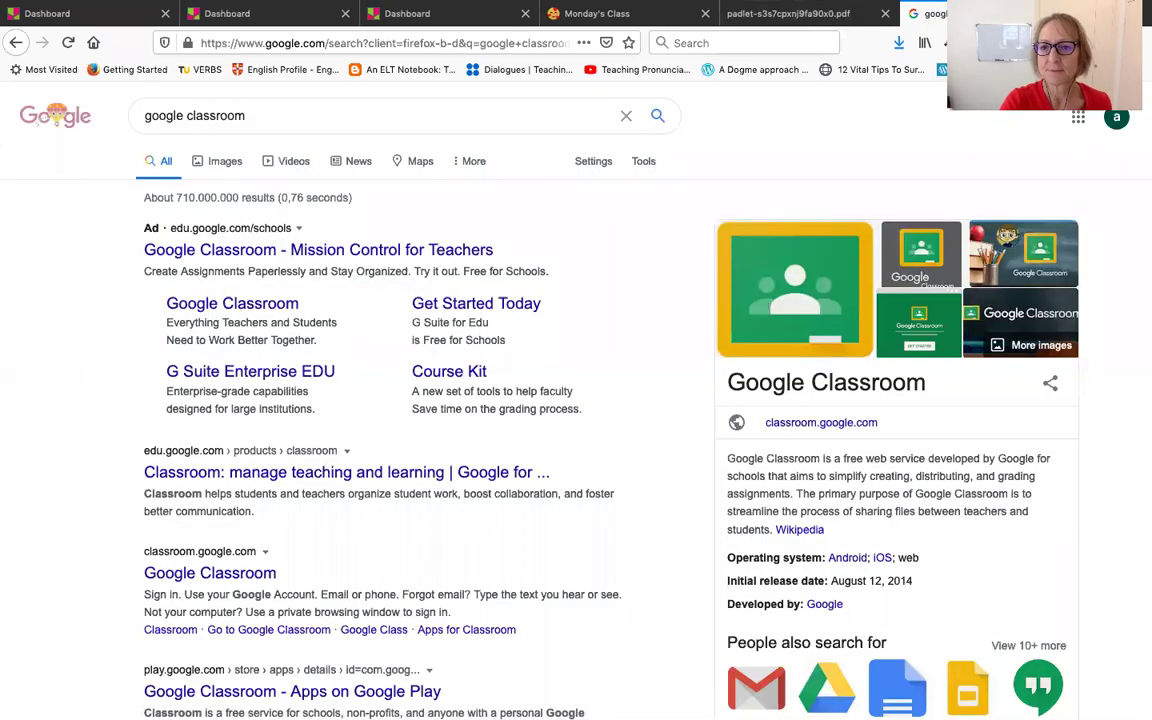
pyautogui.hotkey('ctrl', 'w')
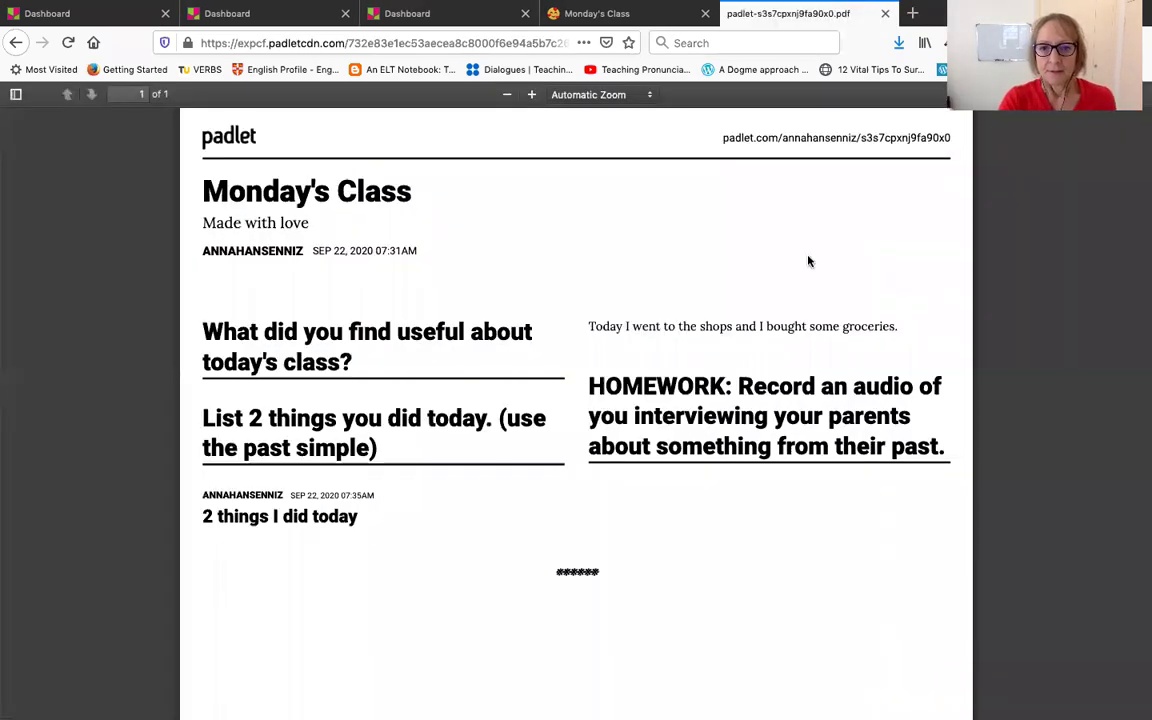
pyautogui.click(884, 13)
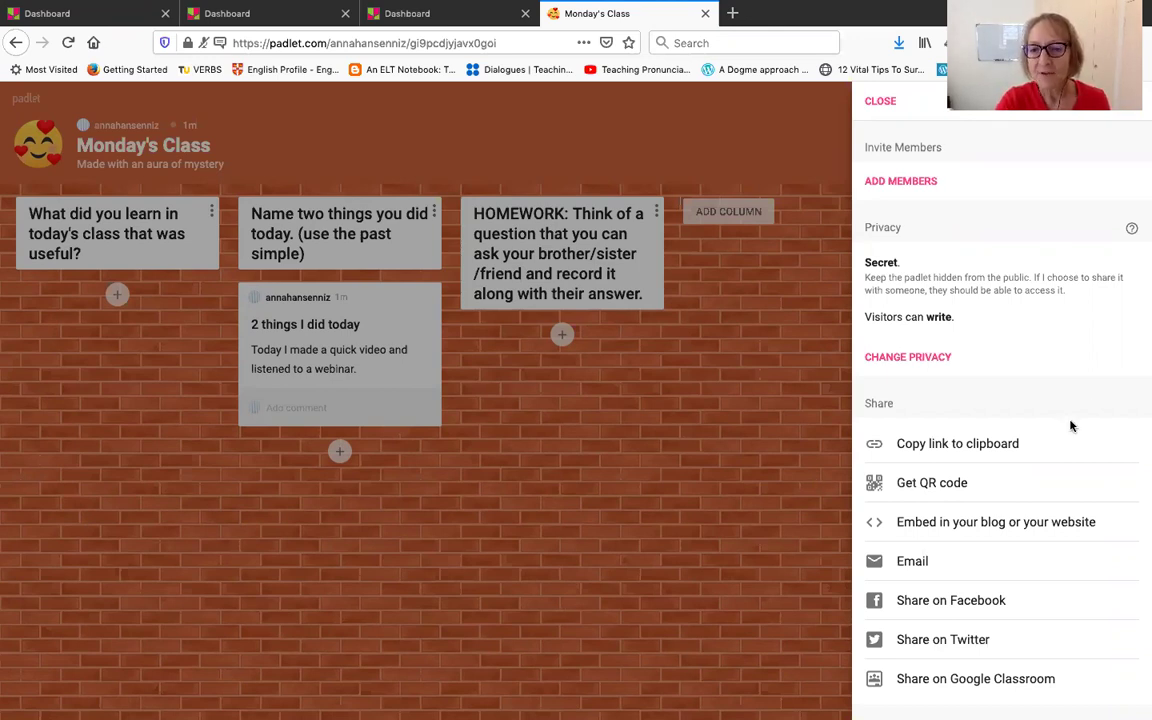
# Export the Monday's Class padlet as a PDF, and close the published PDF and the padlet's sharing options.
pyautogui.scroll(-3, 1070, 427)
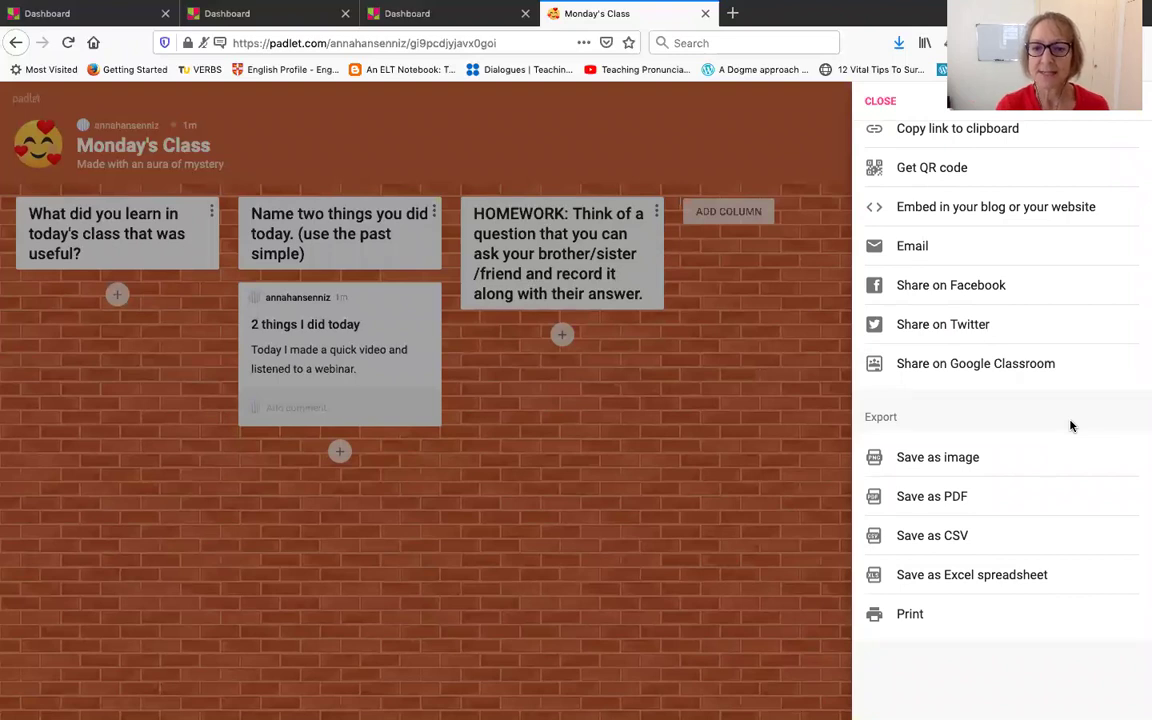
pyautogui.click(951, 496)
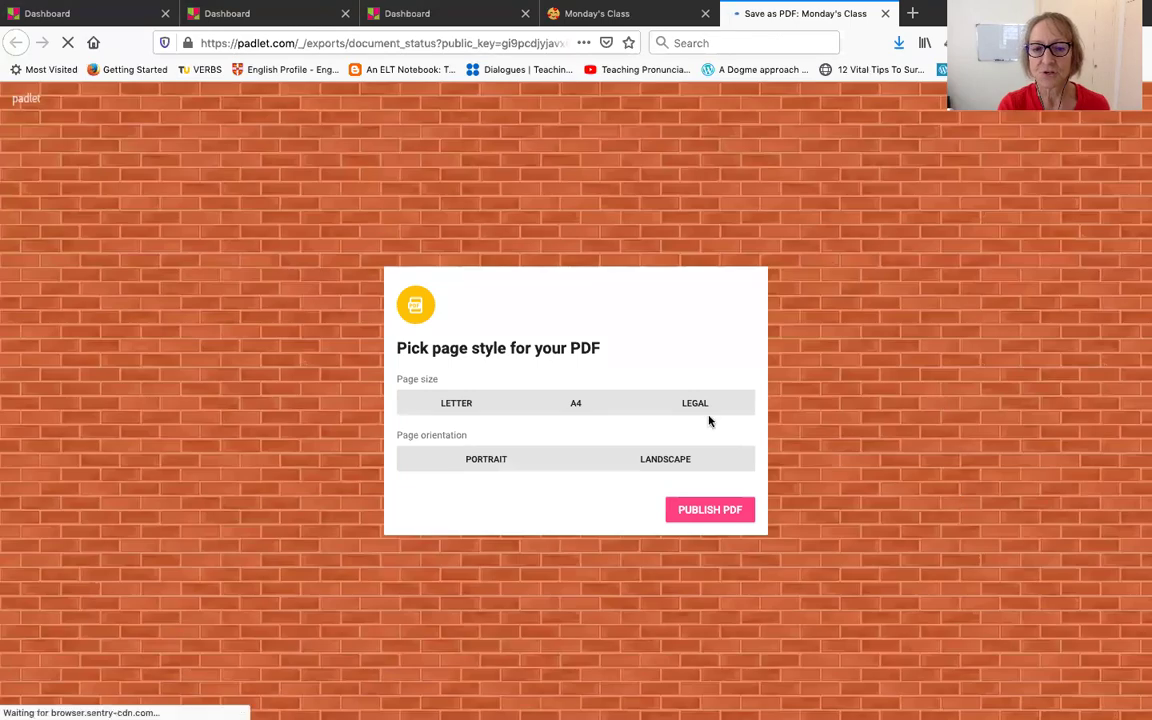
pyautogui.click(743, 509)
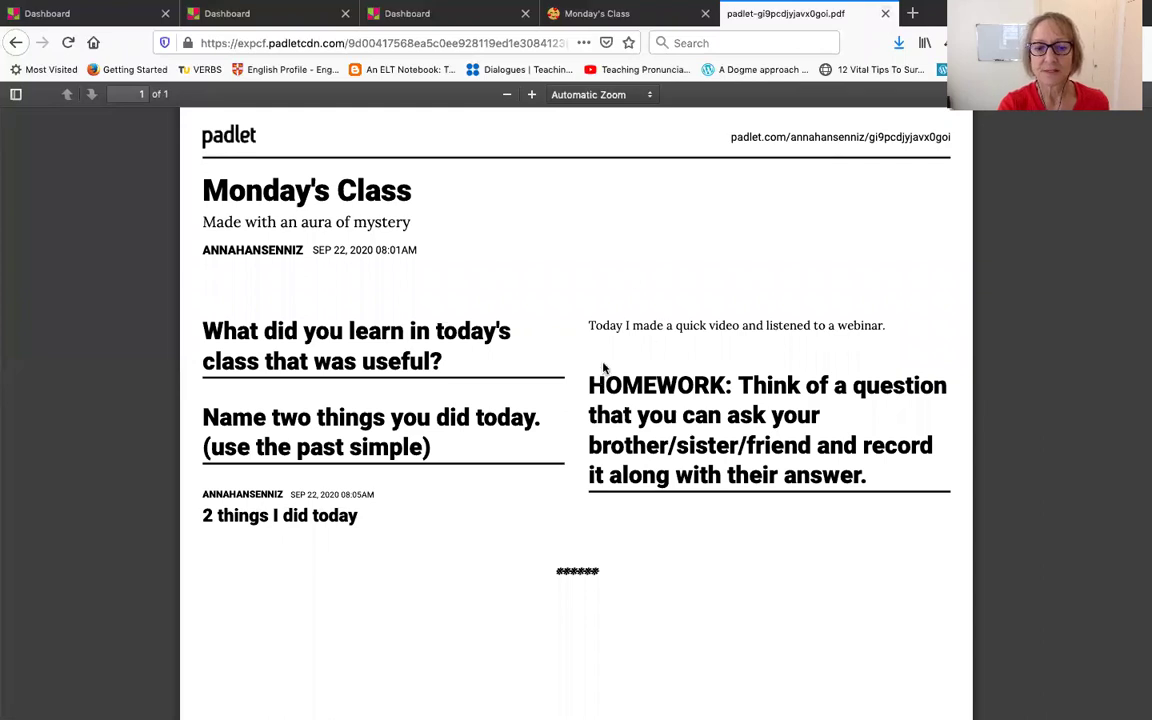
pyautogui.click(887, 13)
pyautogui.click(707, 413)
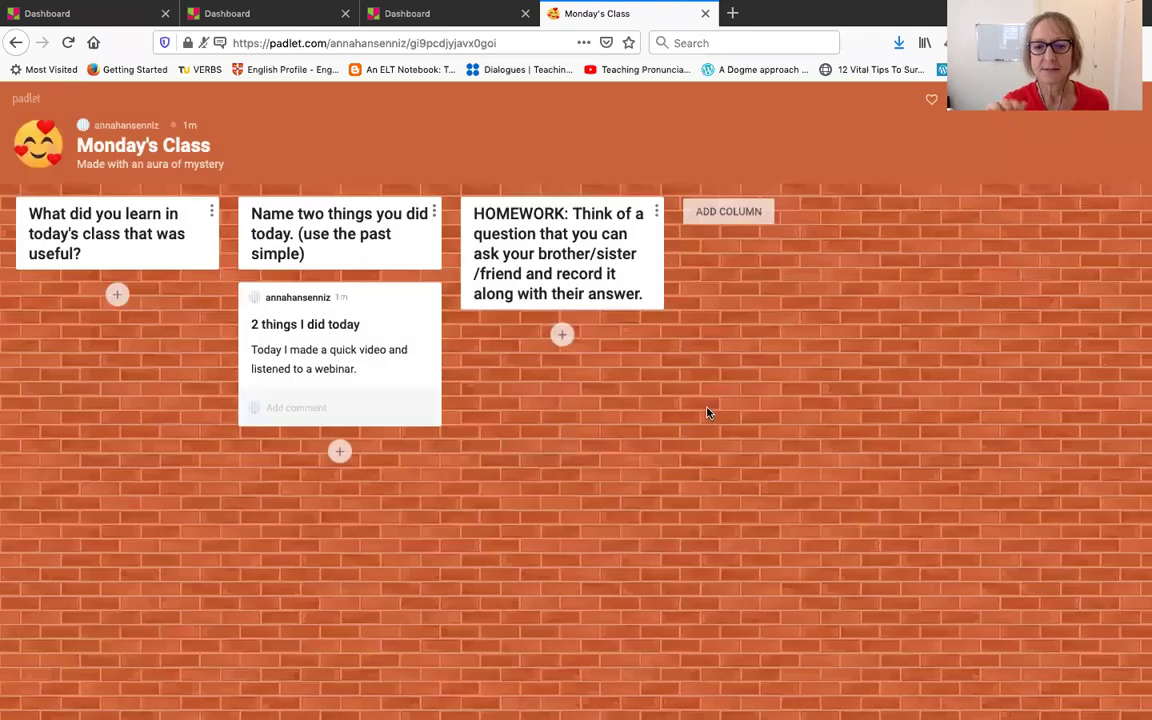